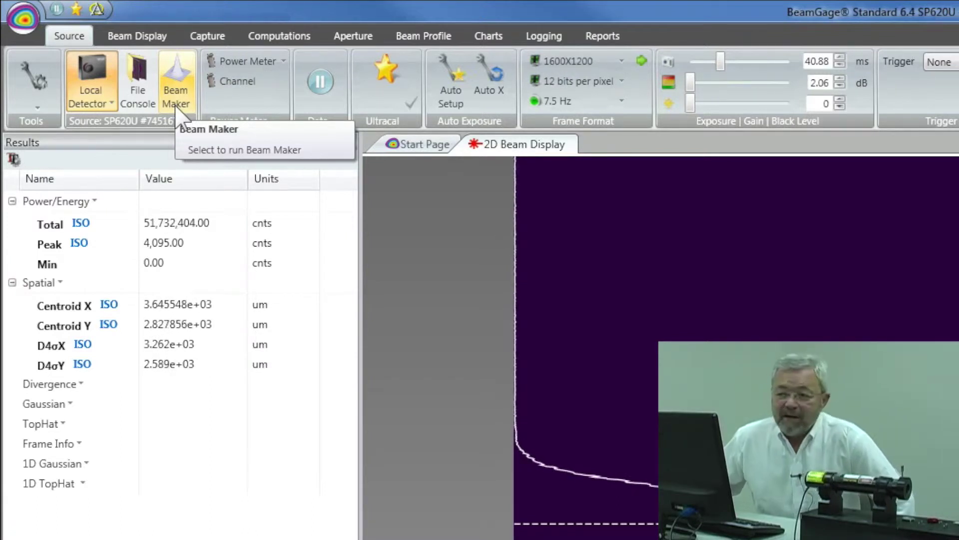
Hide and restore the Capture, Trigger, Exposure and Frame Format groups, then enable Camera Info.
left_click(38, 109)
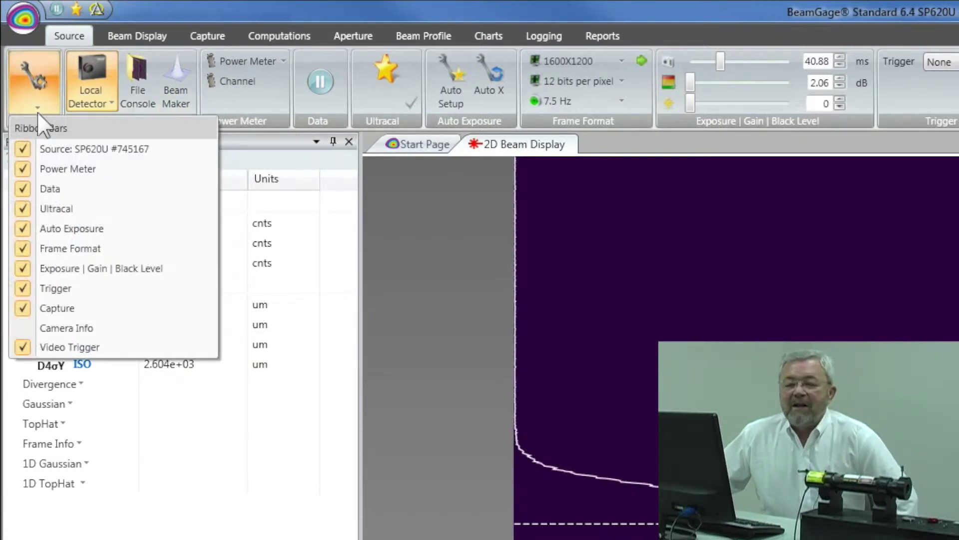
left_click(23, 306)
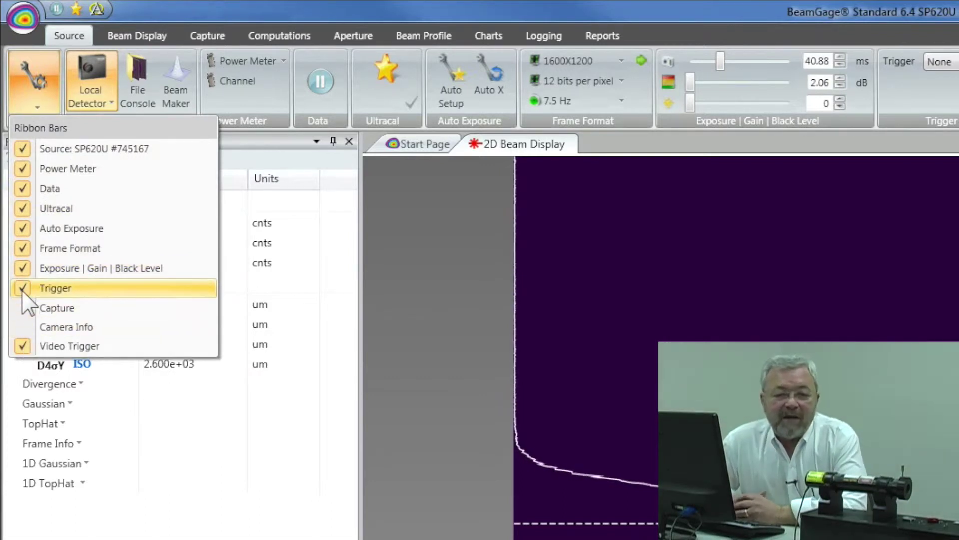
left_click(23, 289)
left_click(23, 269)
left_click(23, 248)
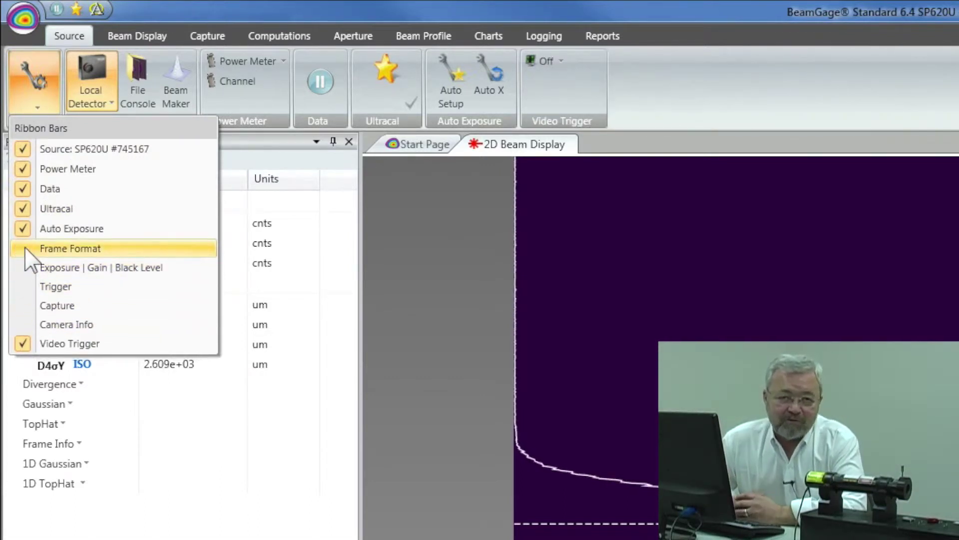
left_click(23, 248)
left_click(23, 269)
left_click(23, 289)
left_click(23, 306)
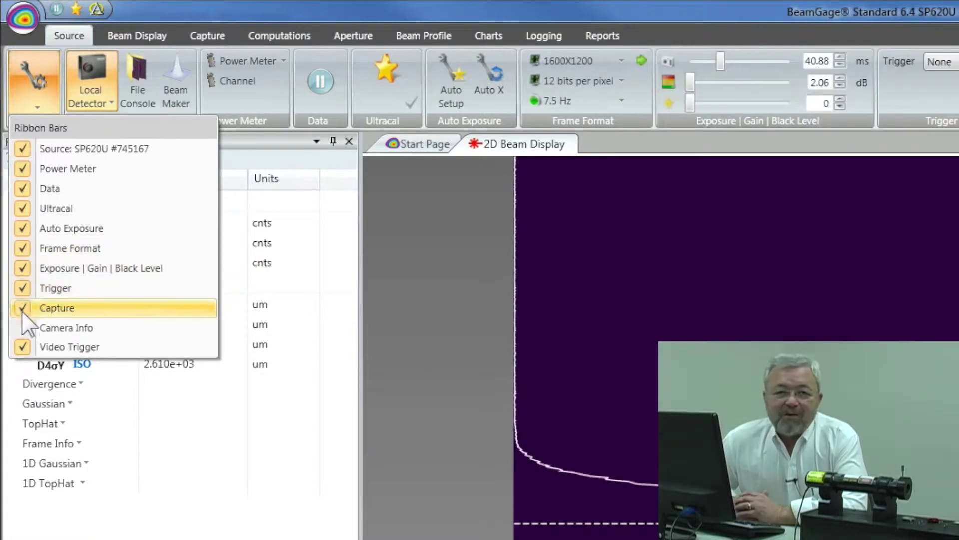
left_click(23, 330)
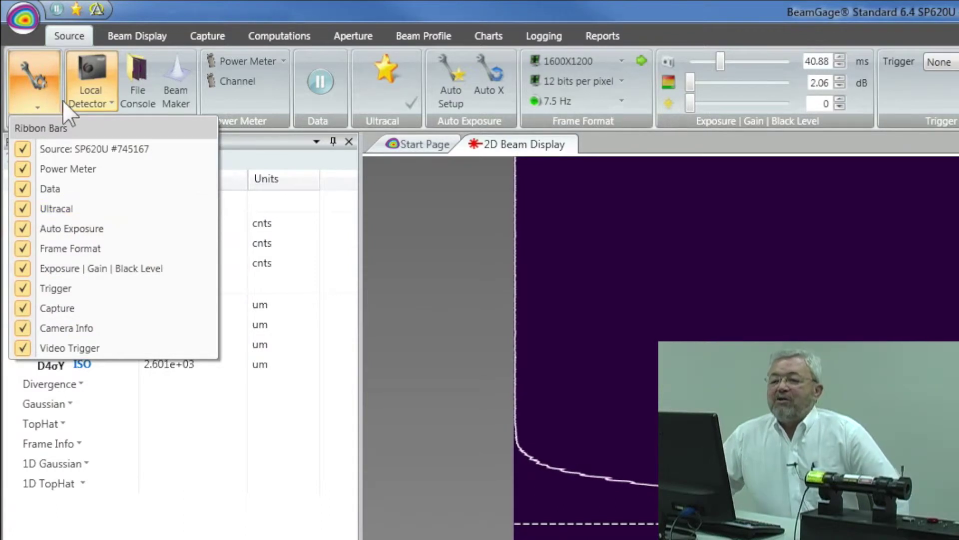
Close the Ribbon Bars list so the Source ribbon shows all eleven groups.
left_click(37, 98)
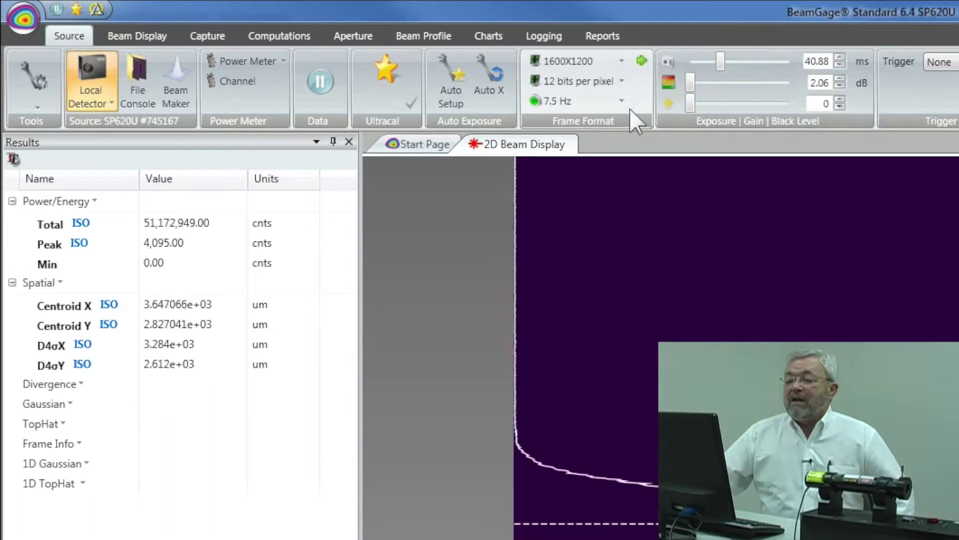
left_click(643, 60)
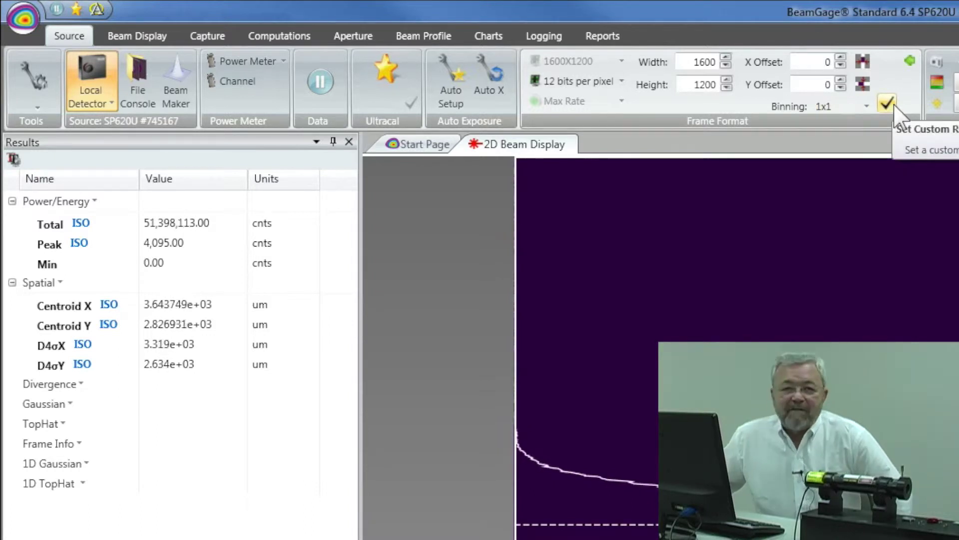
left_click(908, 62)
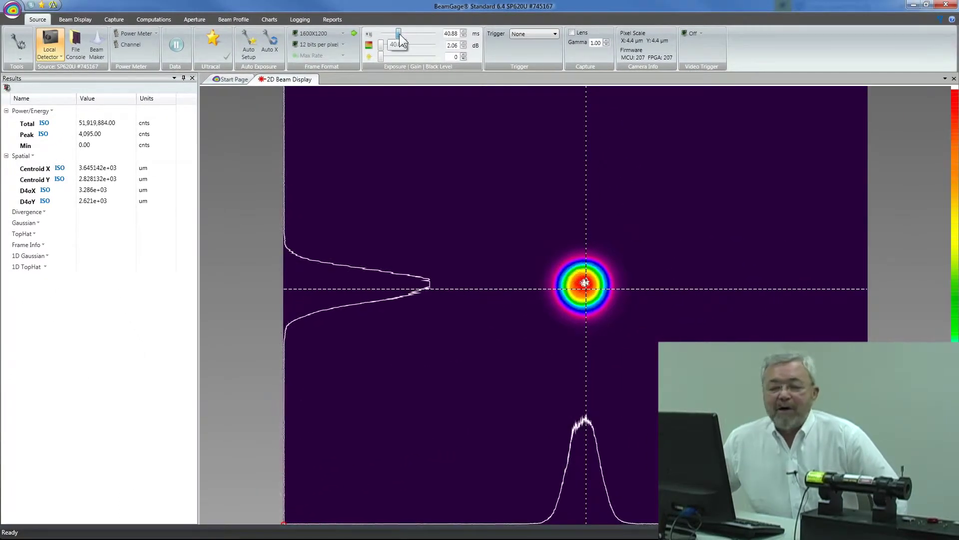
Lower the exposure to 35.11 ms and leave the trigger mode at None.
mouse_move(400, 34)
left_mouse_down()
mouse_move(421, 32)
mouse_move(398, 37)
left_mouse_up()
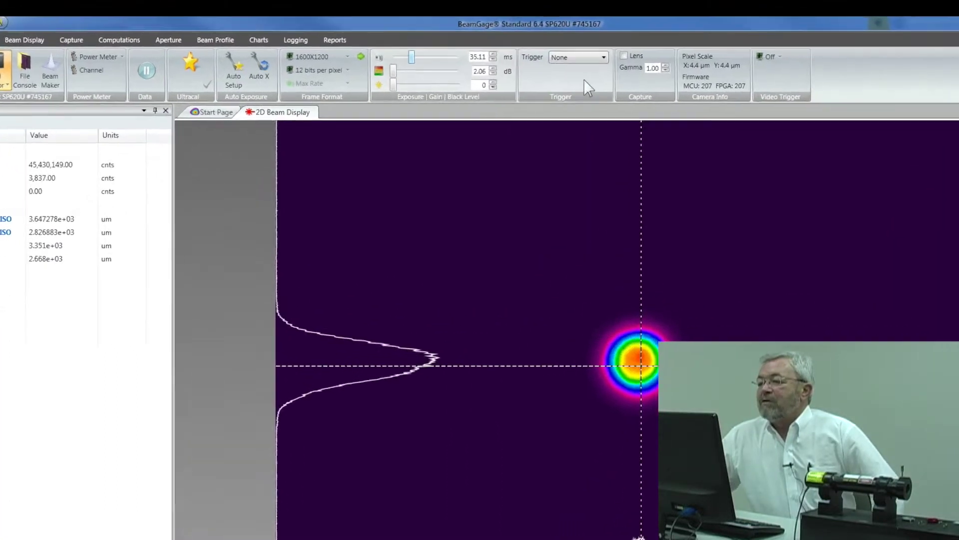
left_click(604, 57)
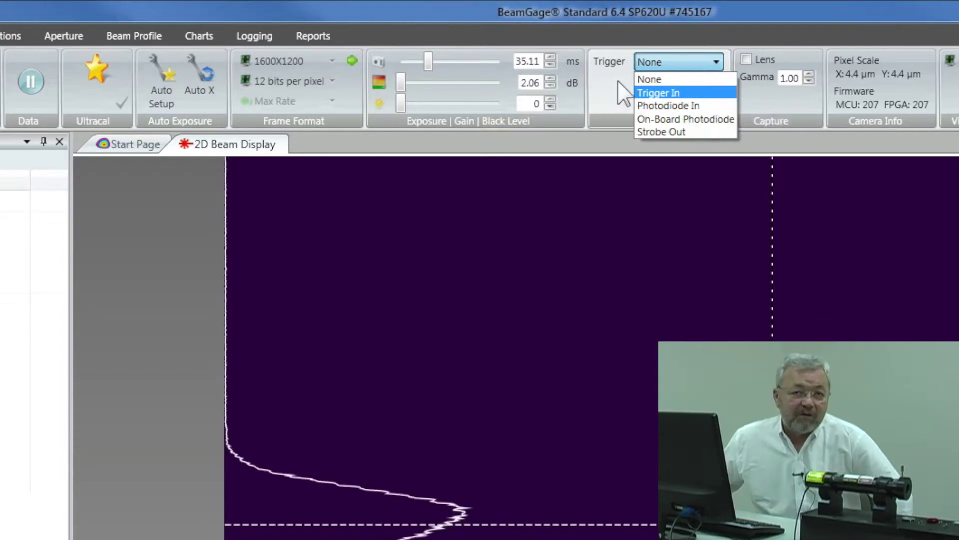
left_click(714, 63)
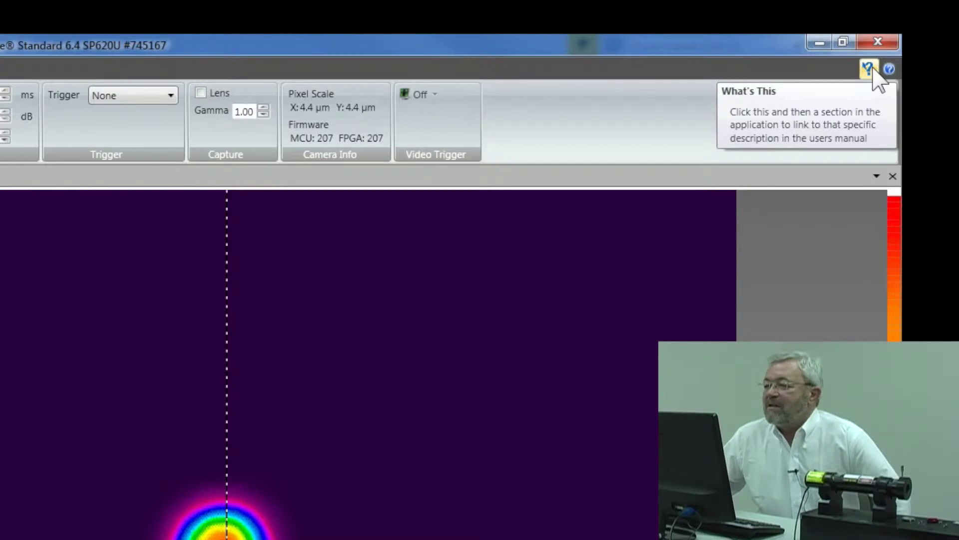
left_click(873, 69)
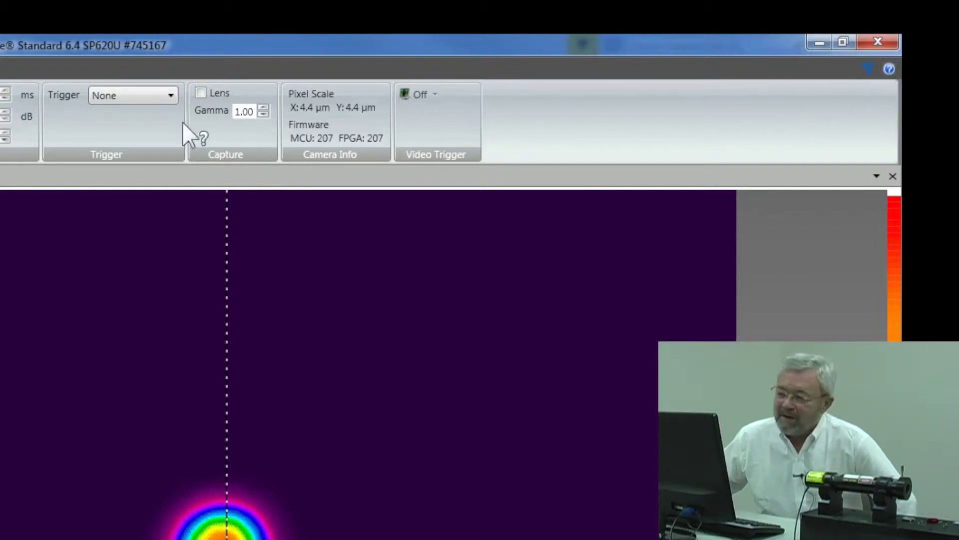
left_click(74, 120)
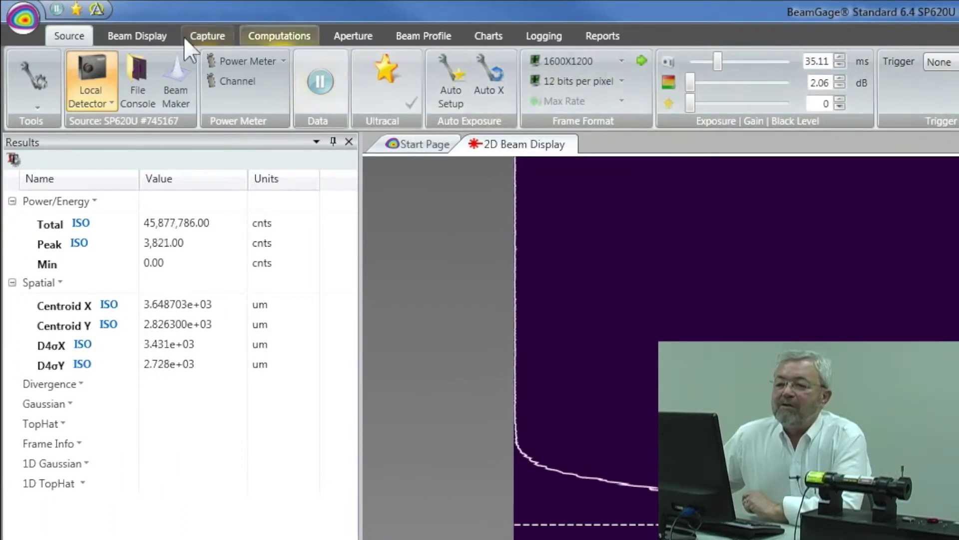
Switch to the Beam Display ribbon and review its display windows and ribbon bars list.
left_click(142, 47)
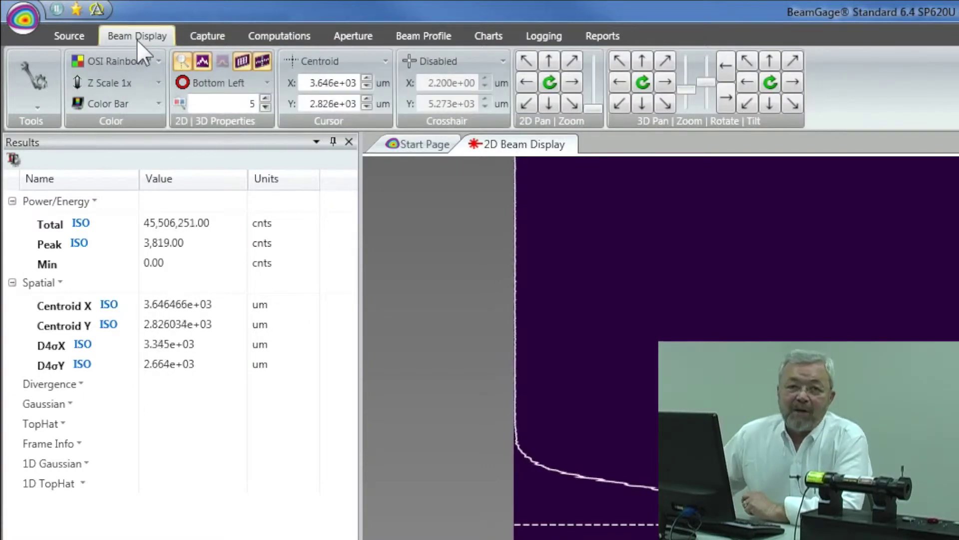
left_click(39, 97)
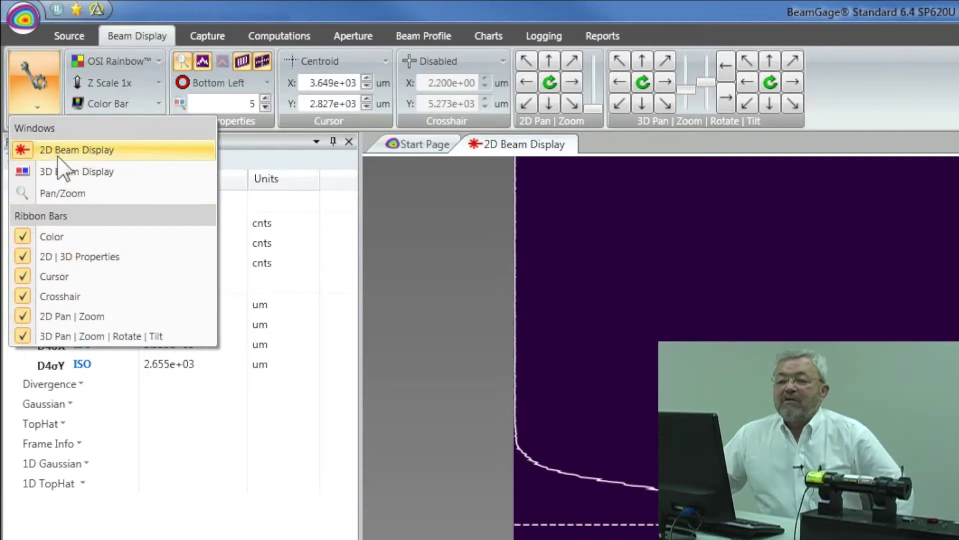
left_click(57, 56)
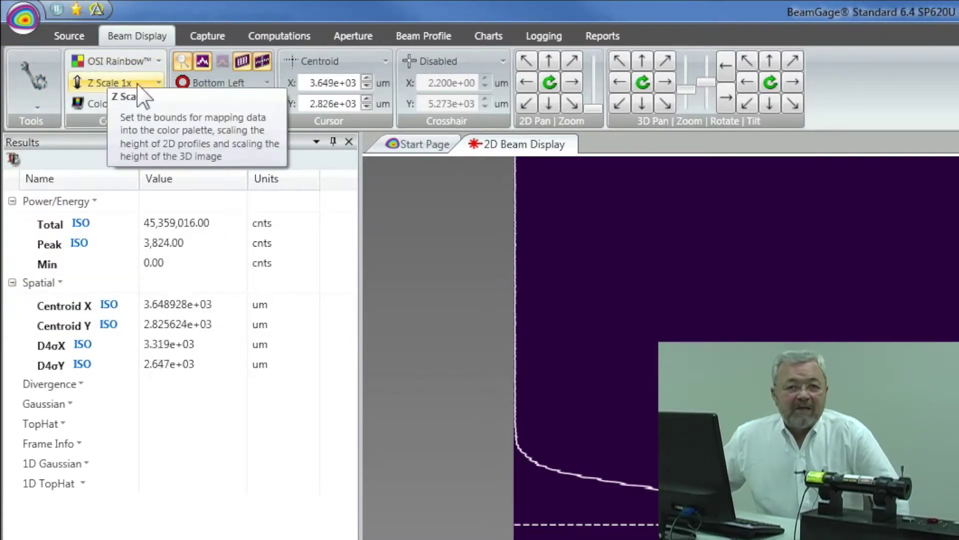
Adjust the Z Scale colour-mapping upper bound, leaving the scale at 1x.
left_click(159, 83)
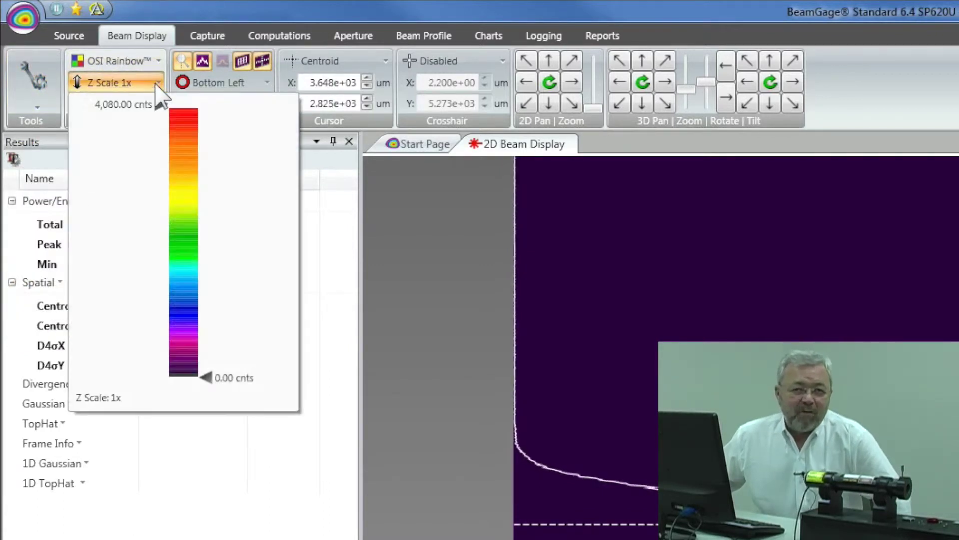
mouse_move(155, 103)
left_mouse_down()
mouse_move(155, 293)
mouse_move(158, 100)
left_mouse_up()
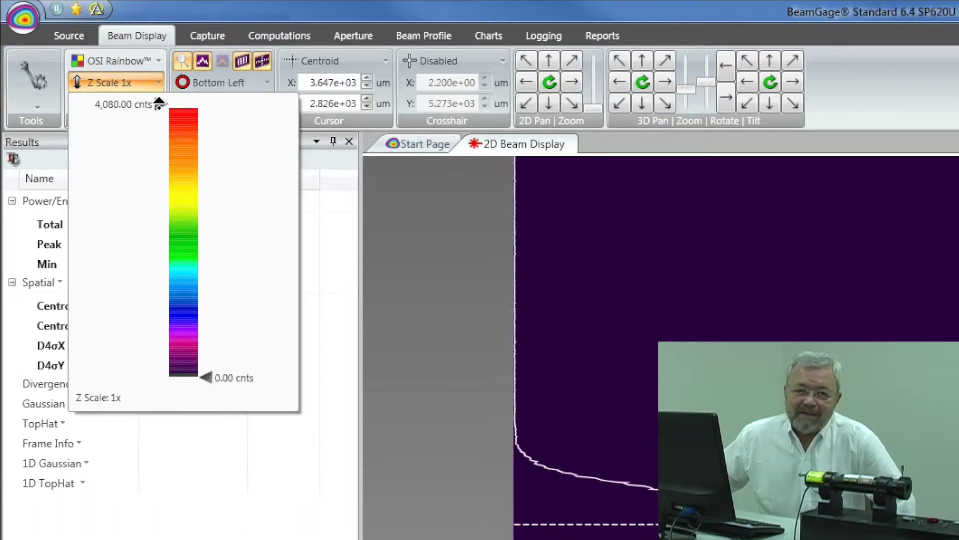
left_click(150, 83)
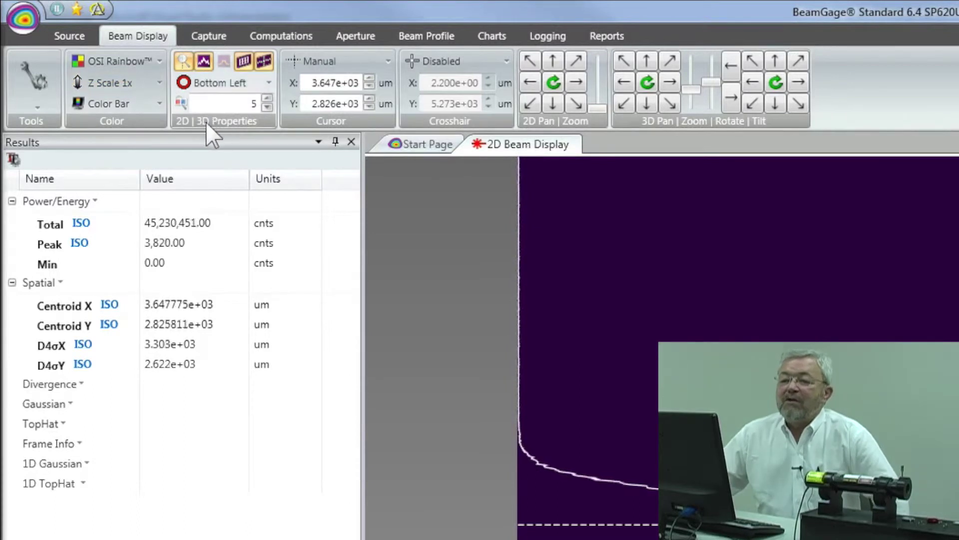
Open and tilt a 3D Beam Display view, then close it, leaving the 2D display.
left_click(42, 108)
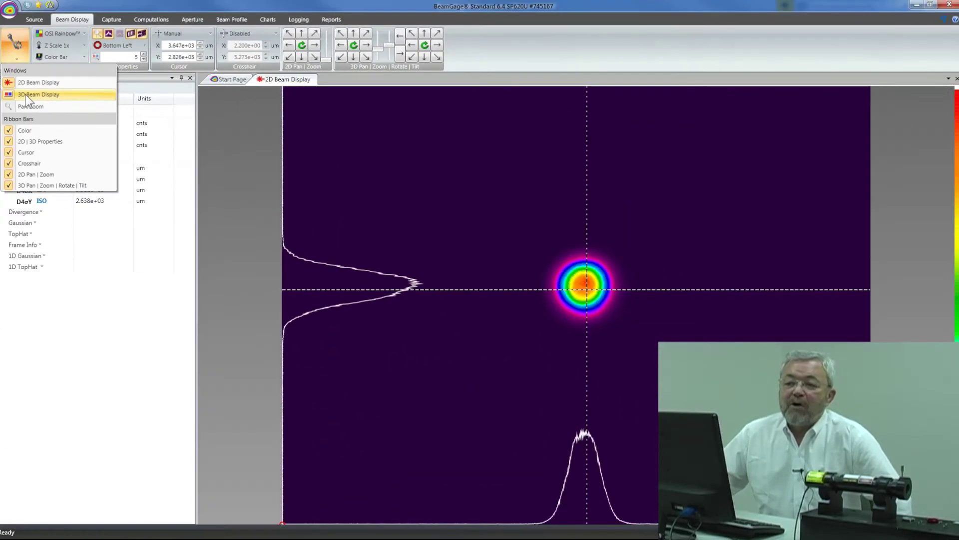
left_click(53, 171)
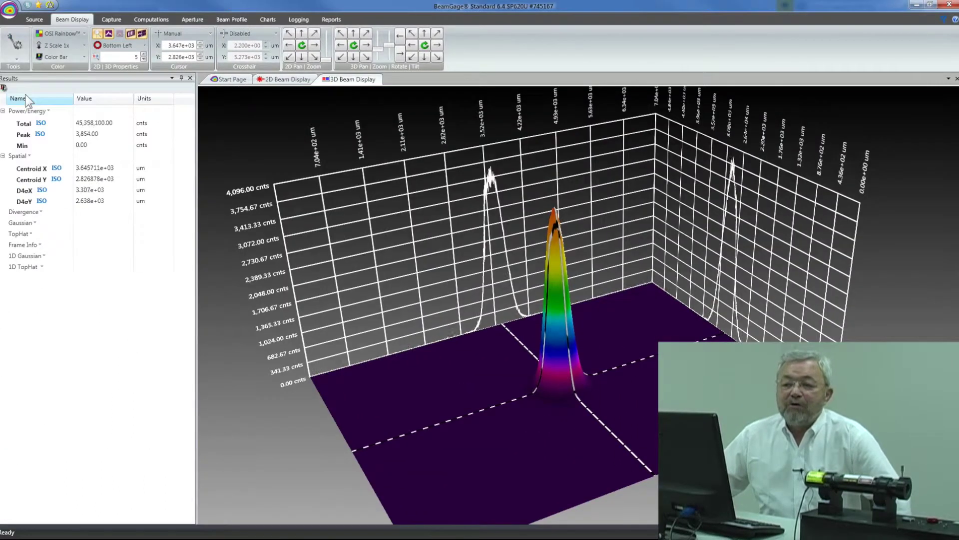
left_click_drag(432, 223, 422, 238)
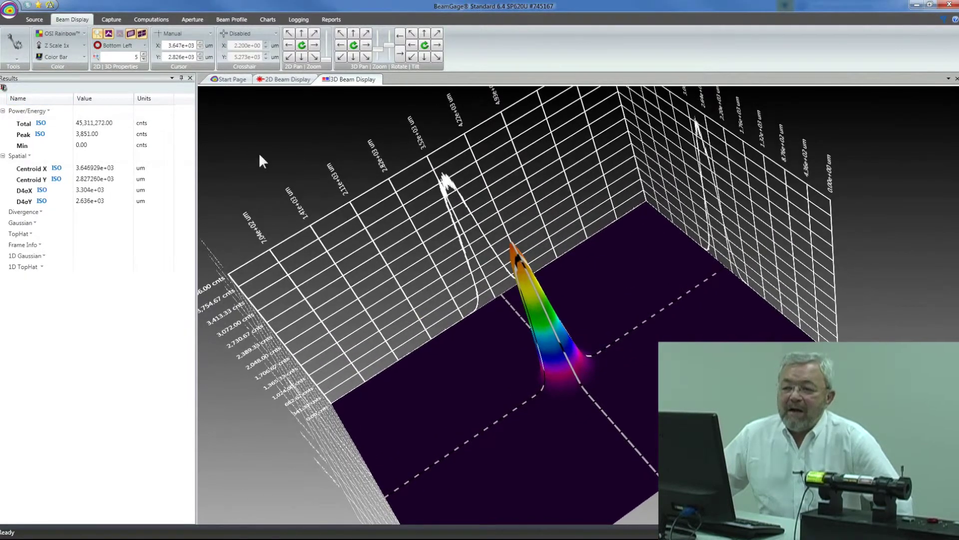
left_click(22, 58)
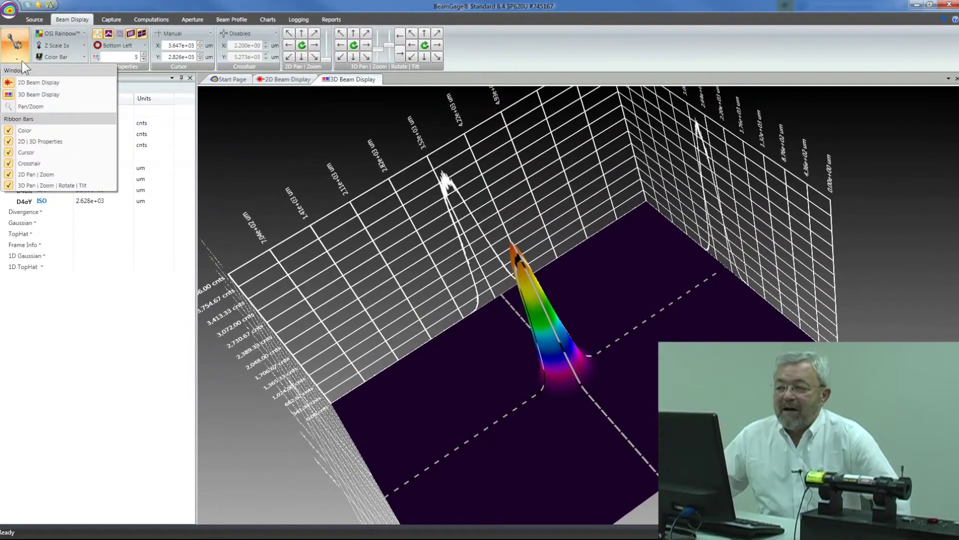
left_click(11, 94)
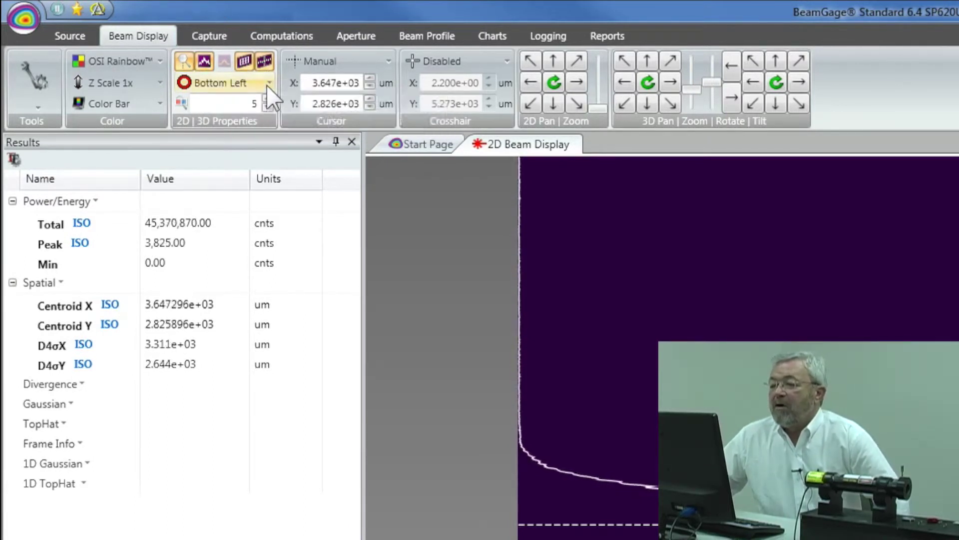
left_click(268, 84)
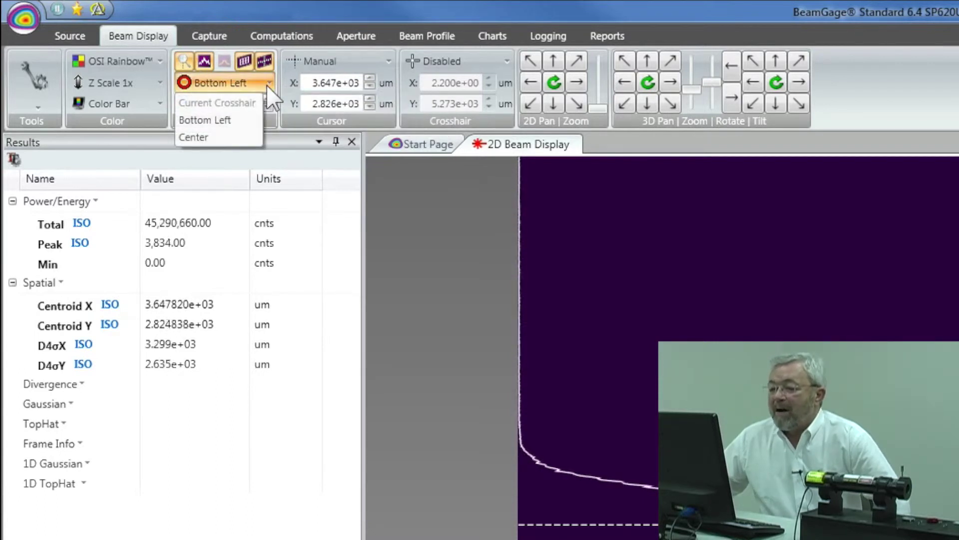
left_click(266, 85)
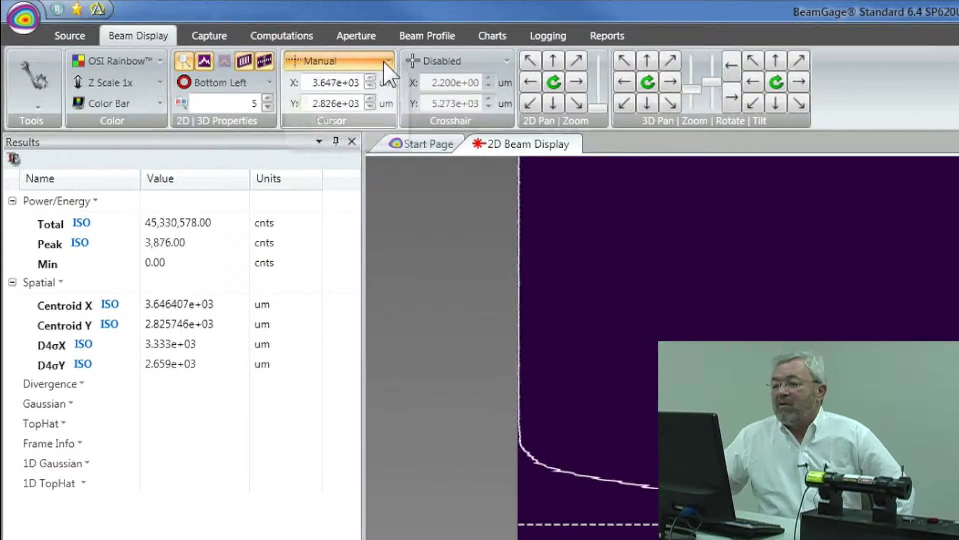
Keep the cursor at Manual and switch the crosshair from Disabled to Manual positioning.
left_click(384, 62)
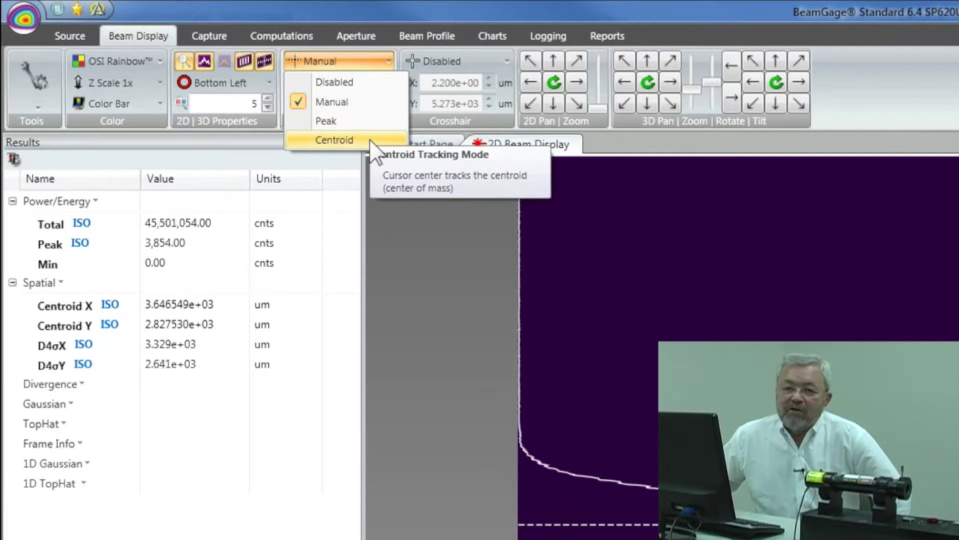
left_click(383, 60)
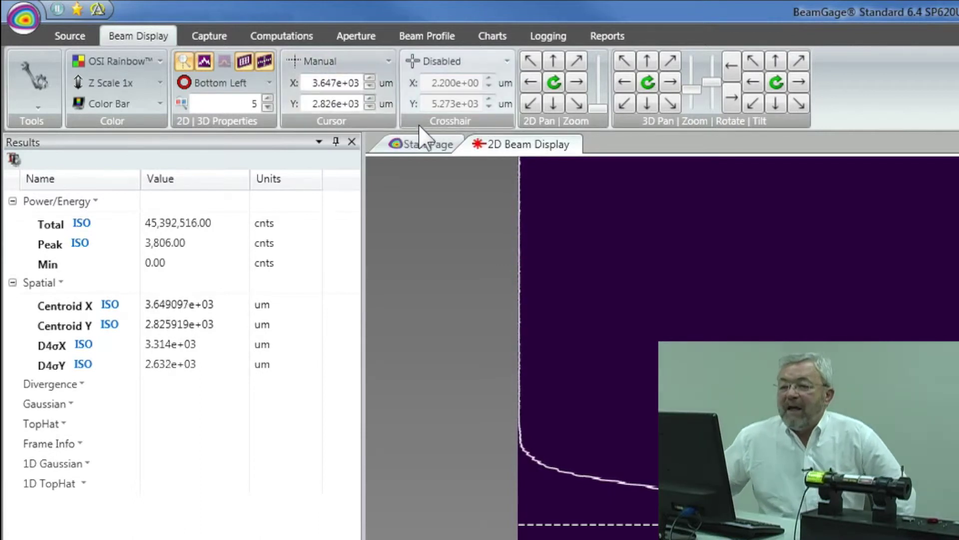
left_click(502, 61)
left_click(466, 101)
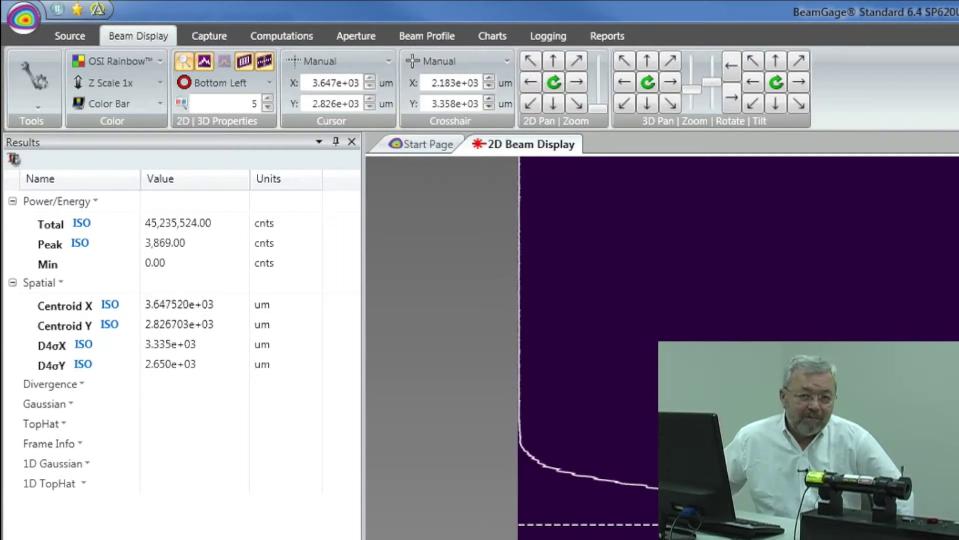
left_click(494, 58)
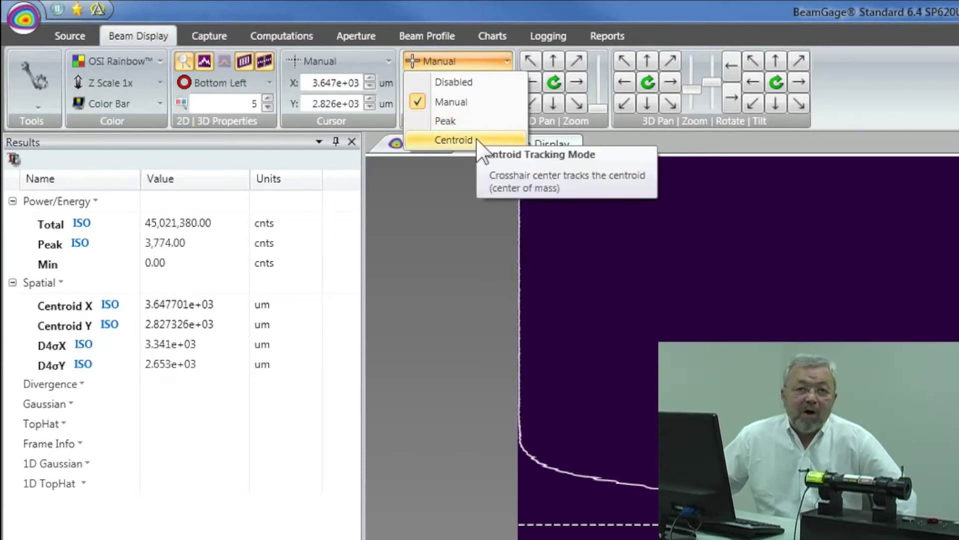
left_click(503, 61)
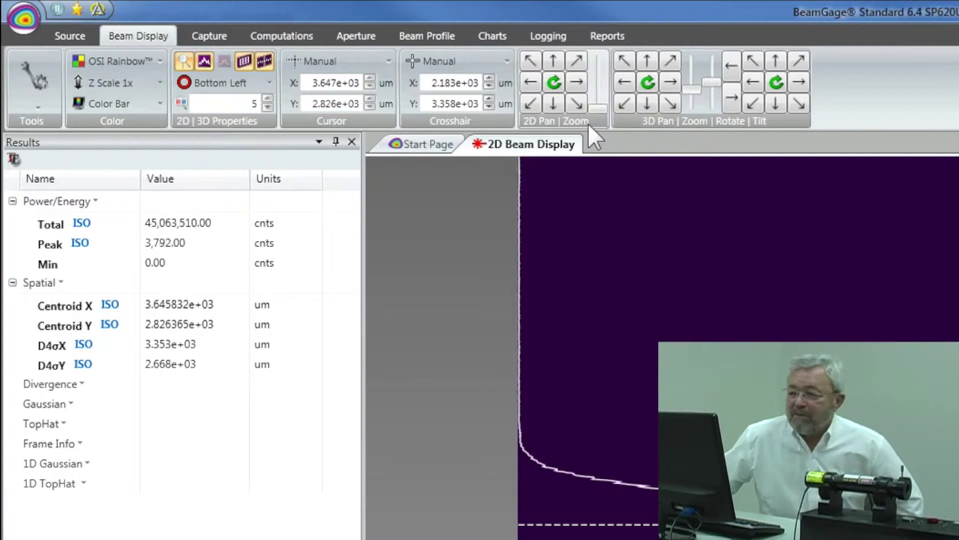
Switch to the Capture ribbon showing the 16-frame, 122880 KB buffer.
left_click(220, 31)
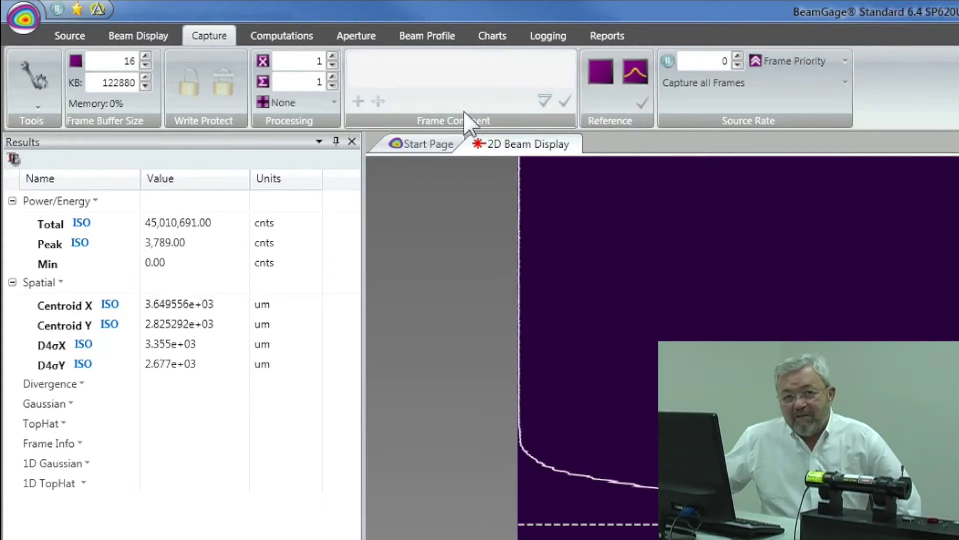
left_click(333, 103)
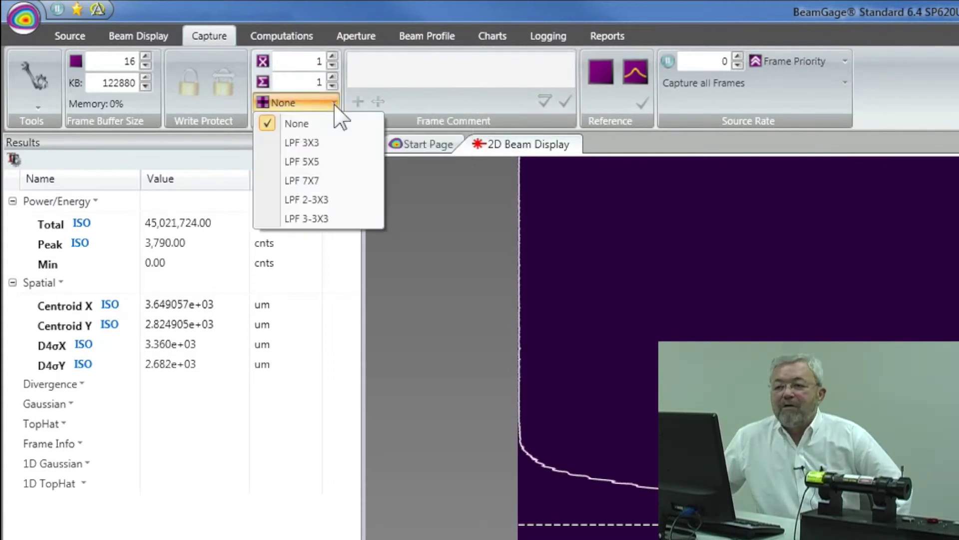
left_click(334, 103)
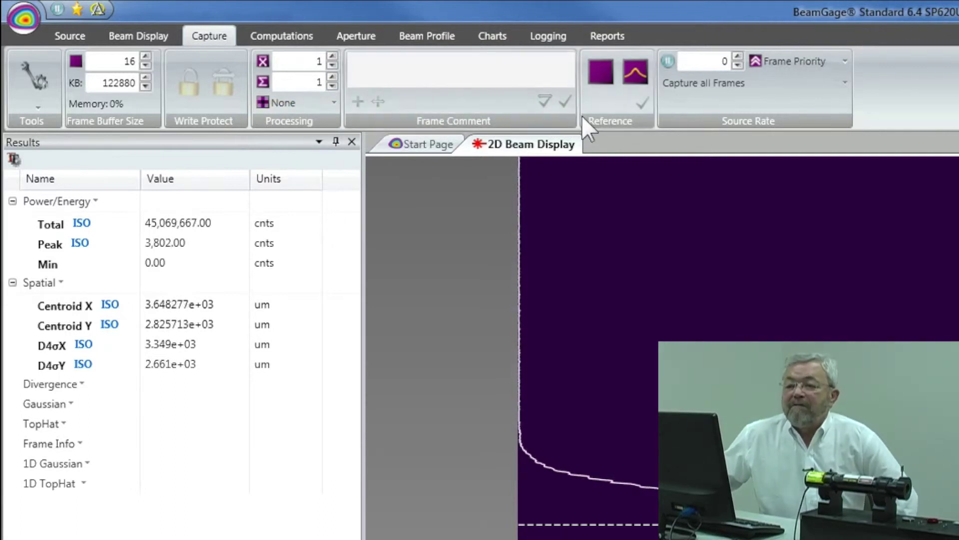
Switch to the Computations ribbon and review the Power/Energy settings.
left_click(277, 34)
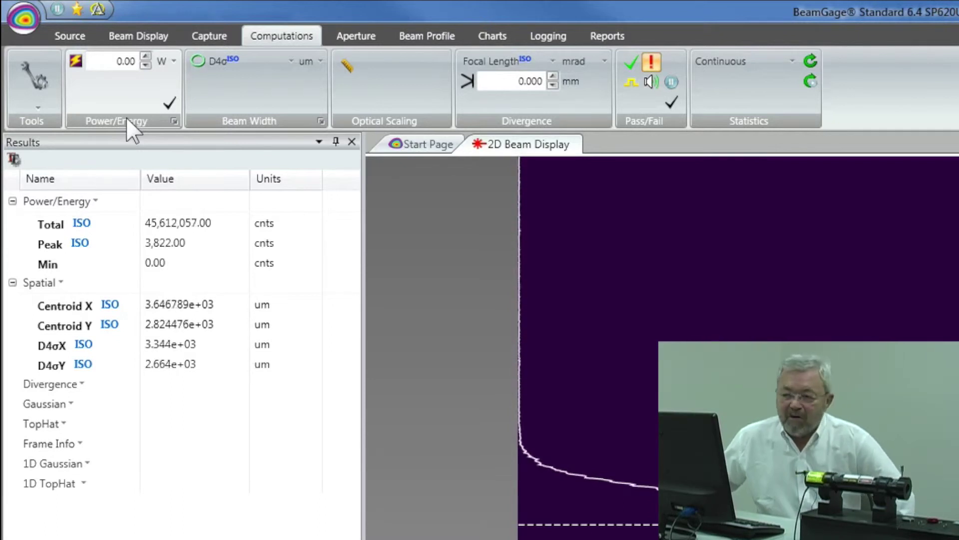
left_click(173, 121)
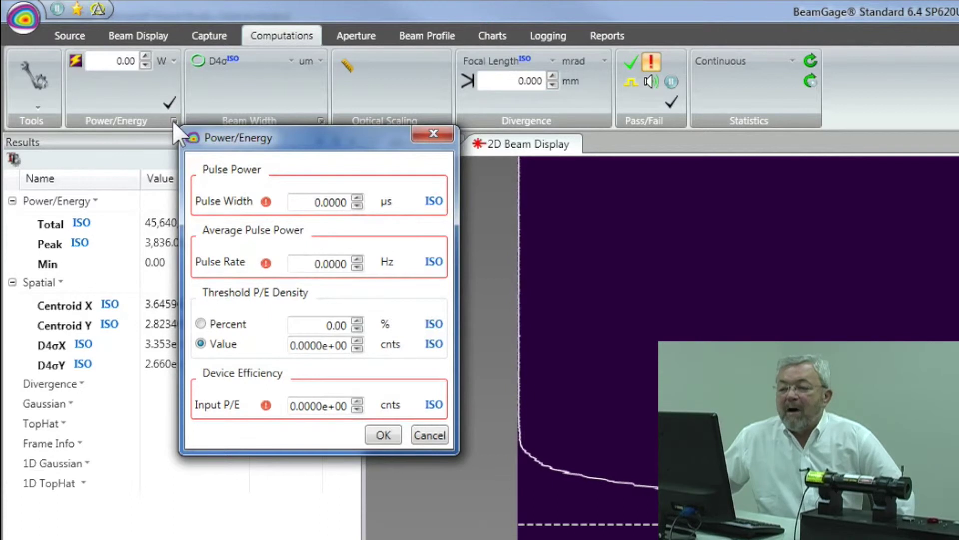
left_click(429, 137)
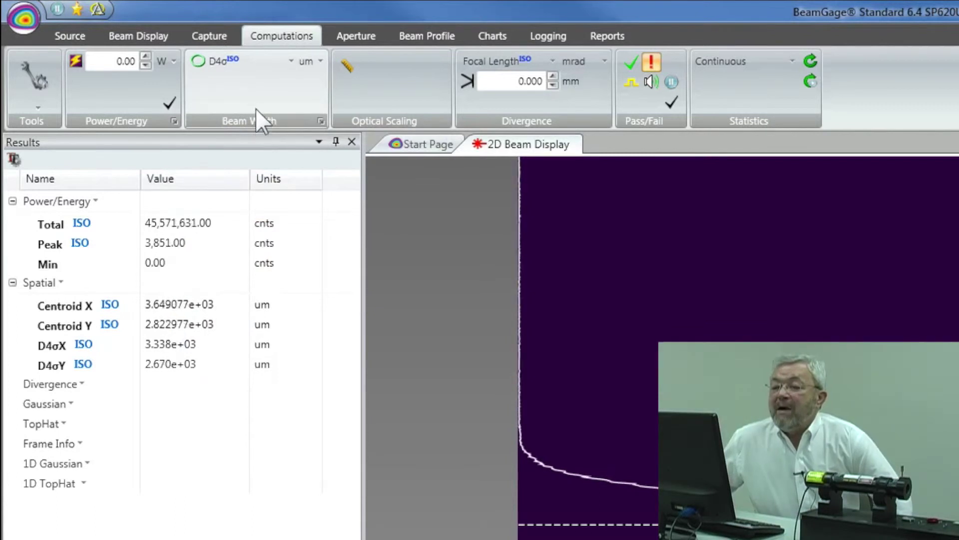
Keep D4σ as the beam width method and turn on optical scaling.
left_click(291, 62)
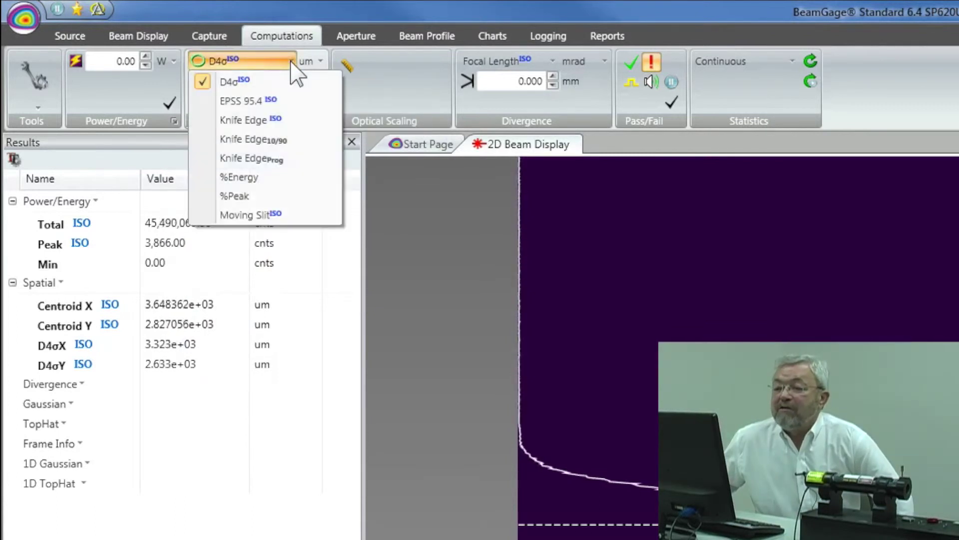
left_click(290, 61)
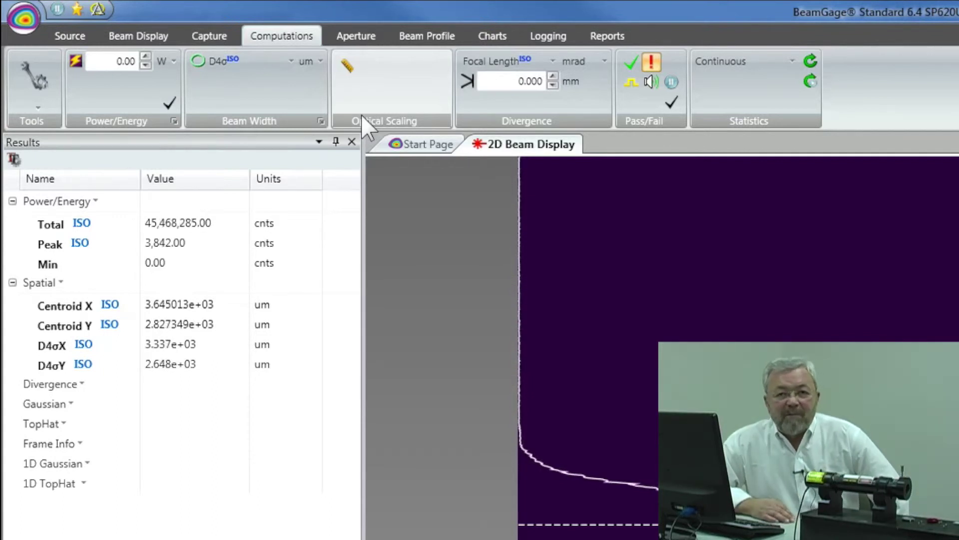
left_click(349, 67)
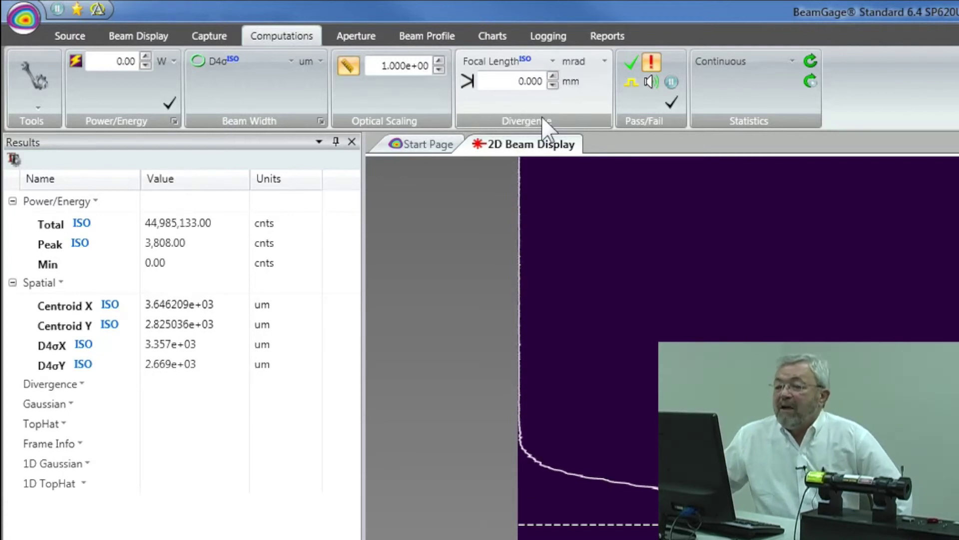
Review the divergence units and methods, keeping Focal Length, then switch to the Aperture settings.
left_click(605, 61)
left_click(606, 61)
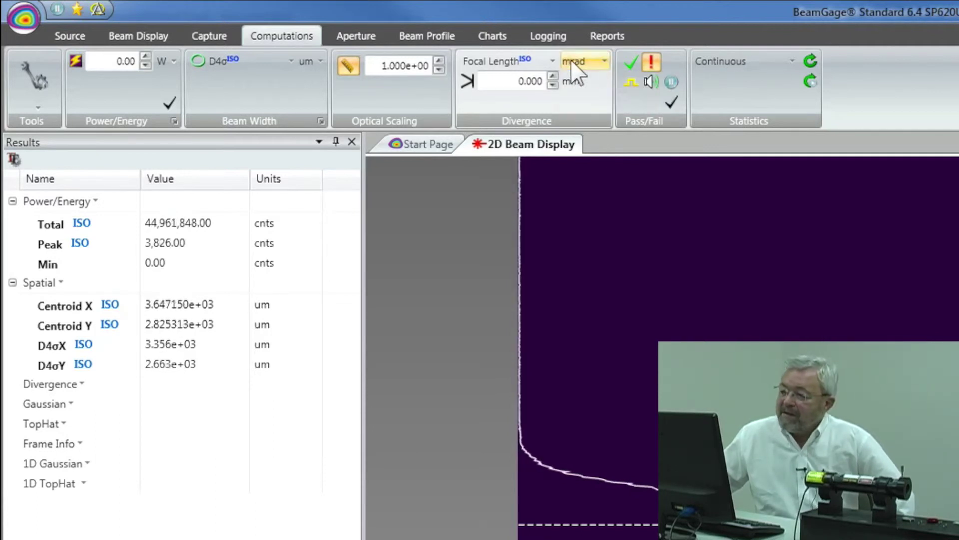
left_click(552, 61)
left_click(551, 61)
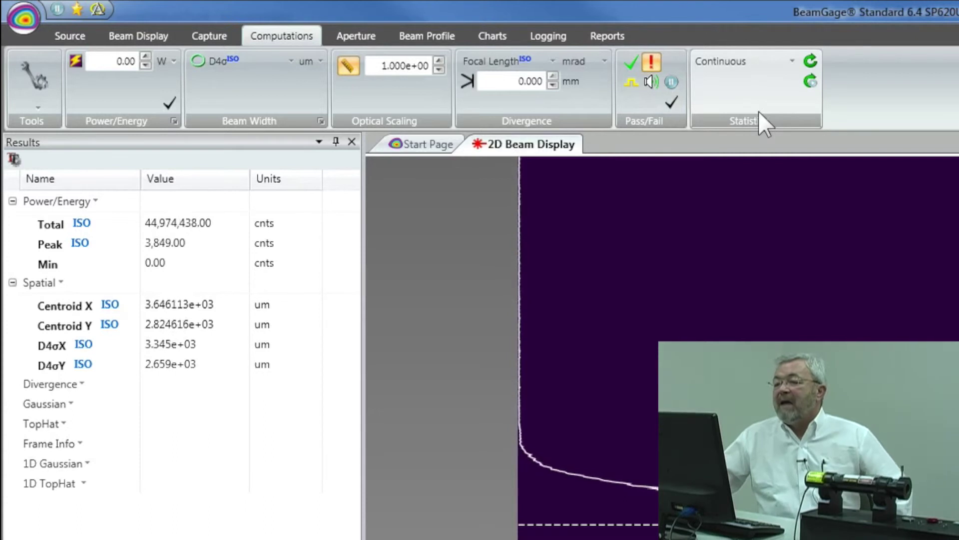
left_click(344, 36)
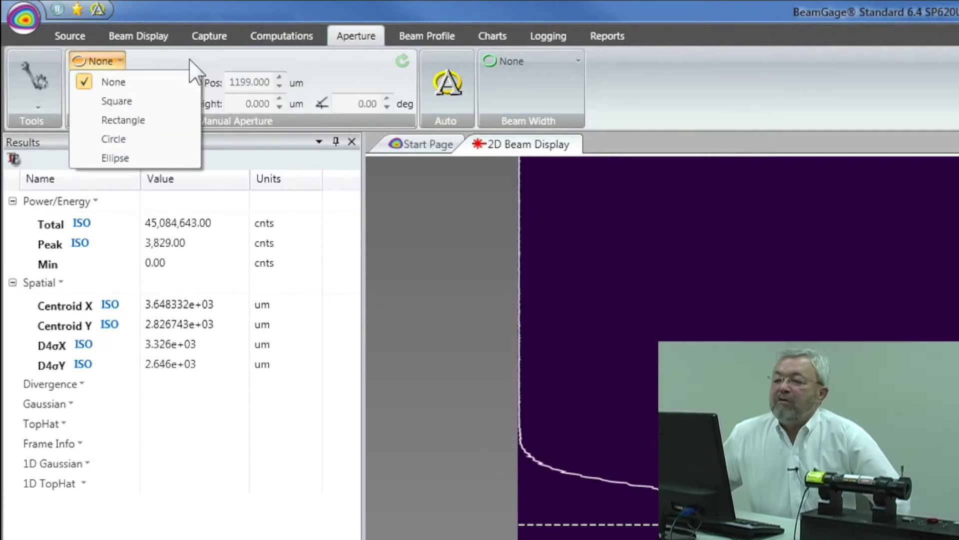
Toggle the automatic aperture on and off, then open the manual aperture shape list.
left_click(457, 88)
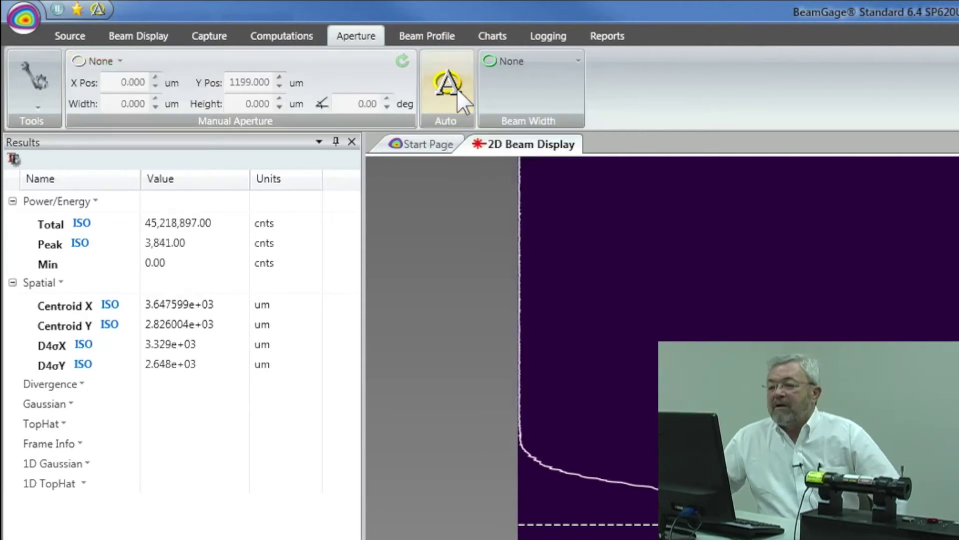
left_click(457, 87)
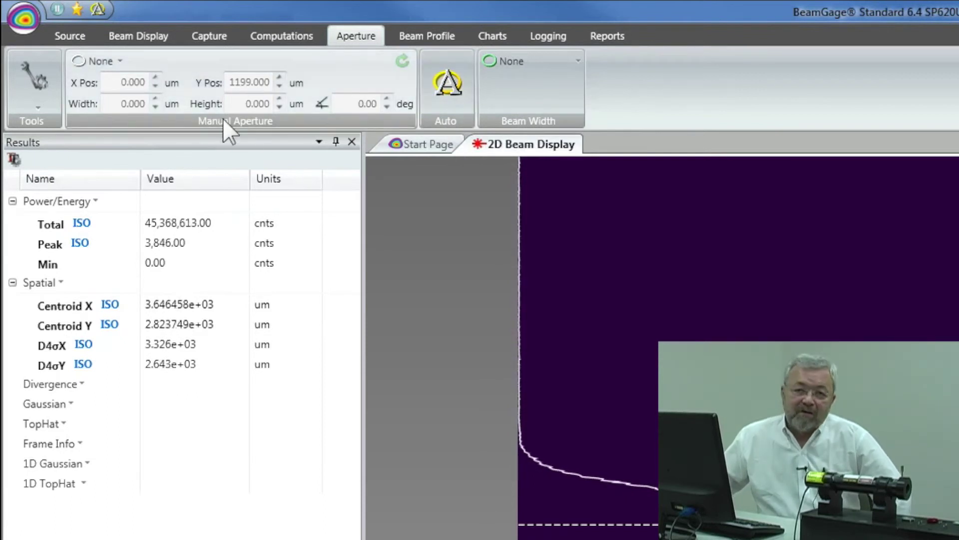
left_click(118, 61)
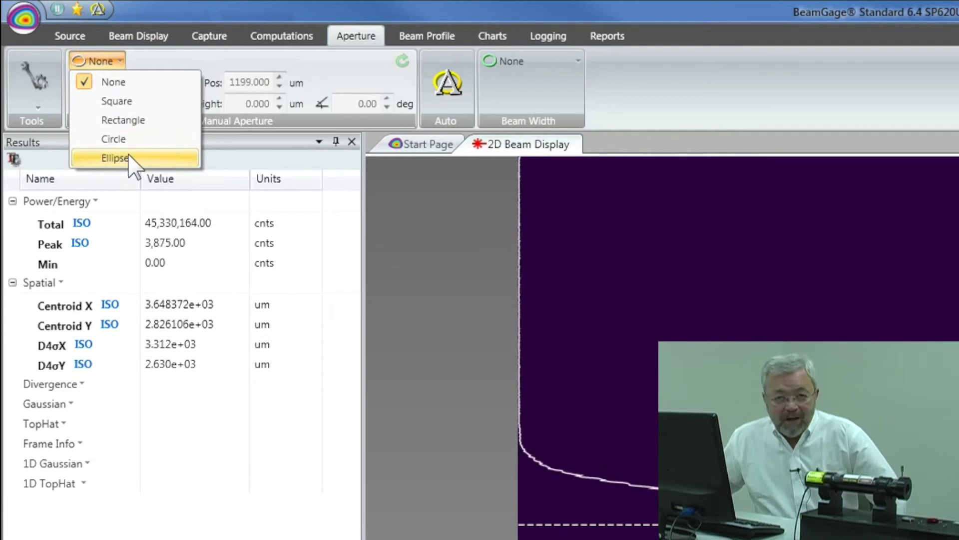
Centre a square aperture on the beam and enlarge it to 1489.209 um to enclose it.
left_click(134, 104)
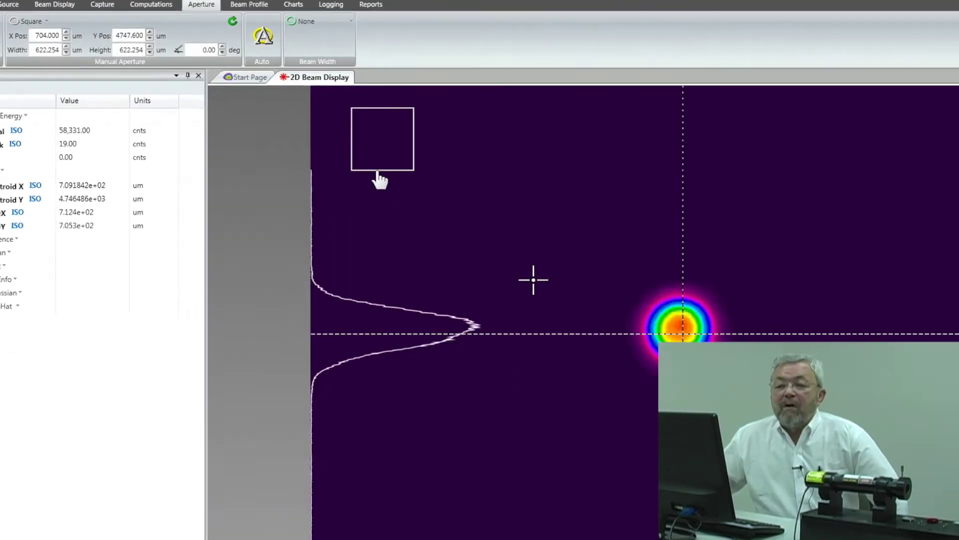
left_click(378, 171)
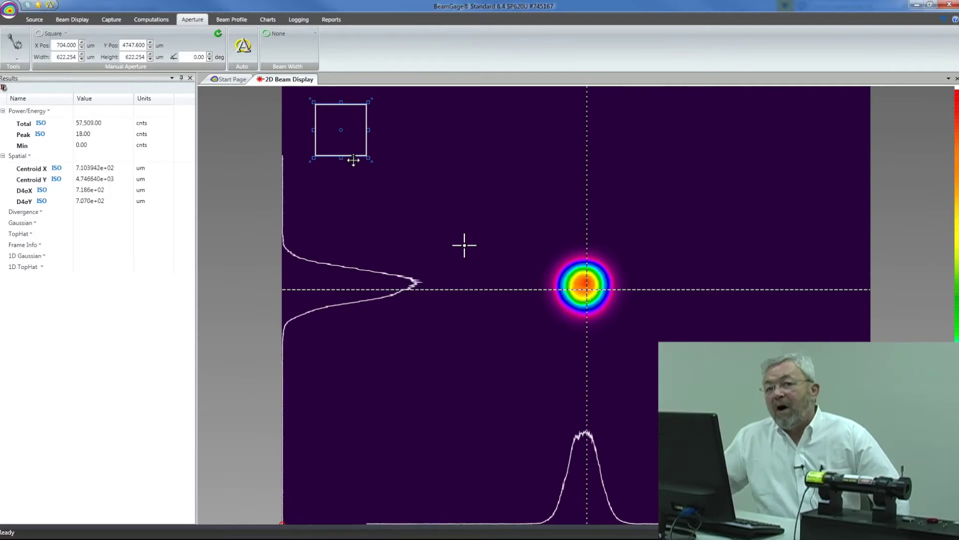
left_click_drag(353, 157, 613, 328)
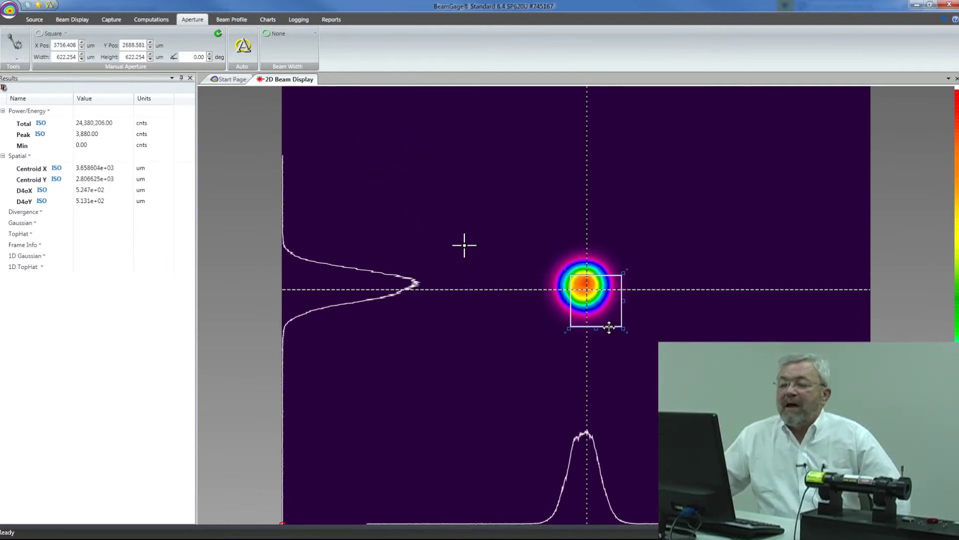
left_click_drag(571, 275, 534, 238)
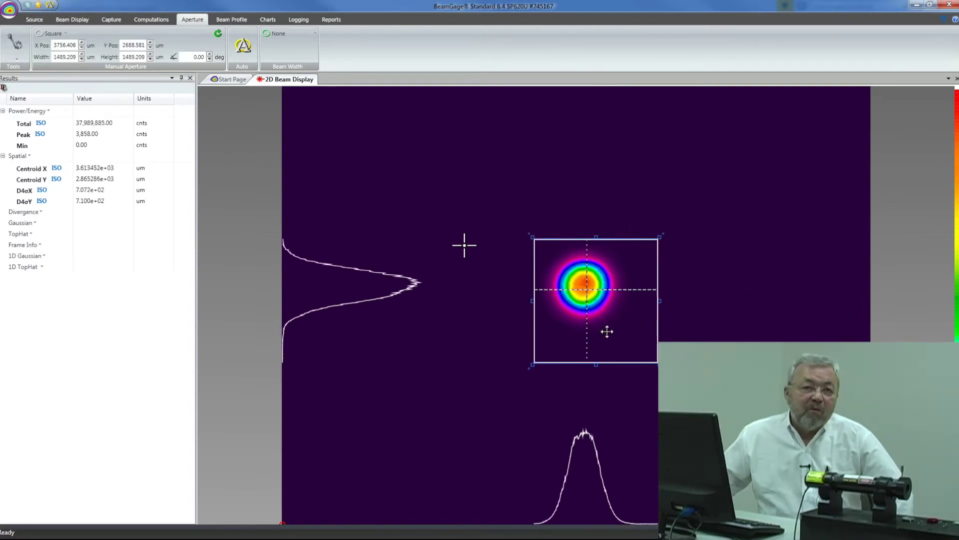
left_click(589, 292)
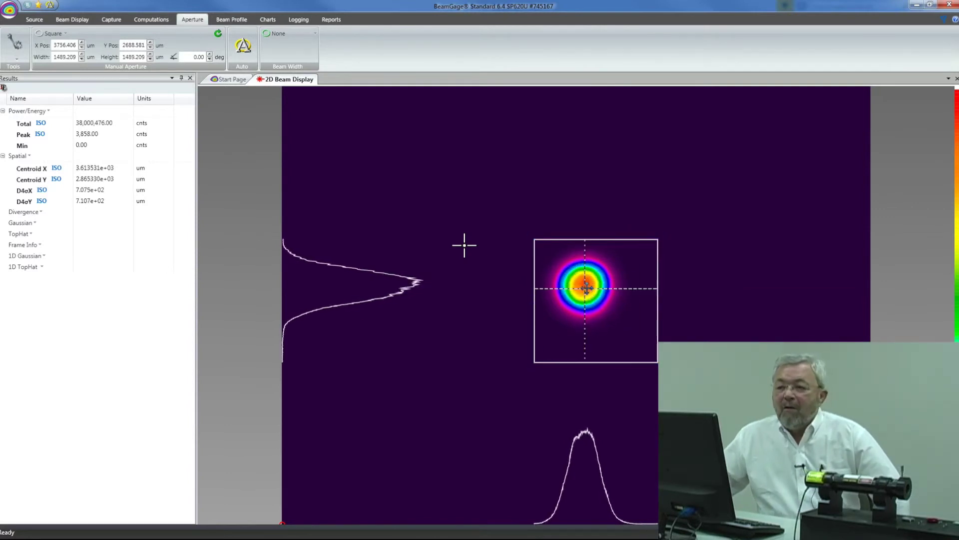
mouse_move(587, 286)
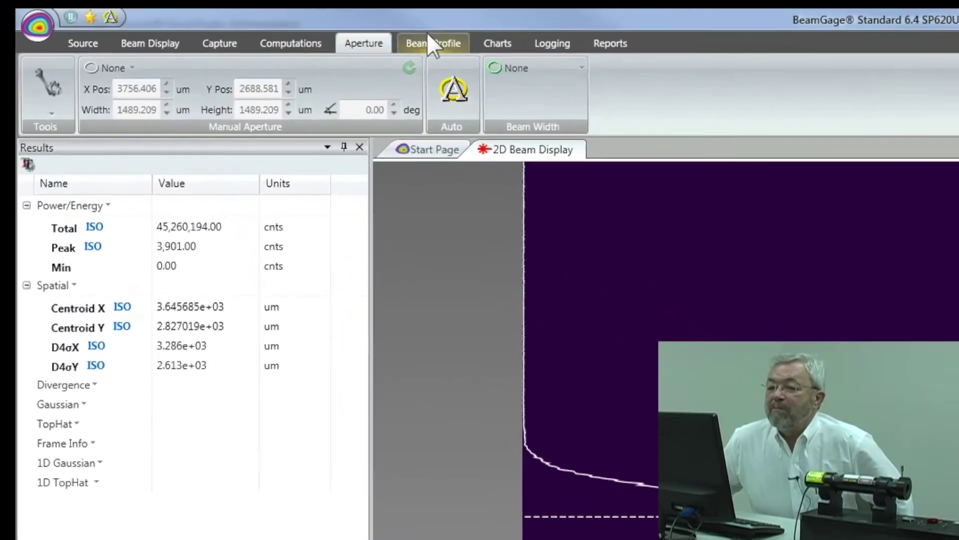
left_click(427, 36)
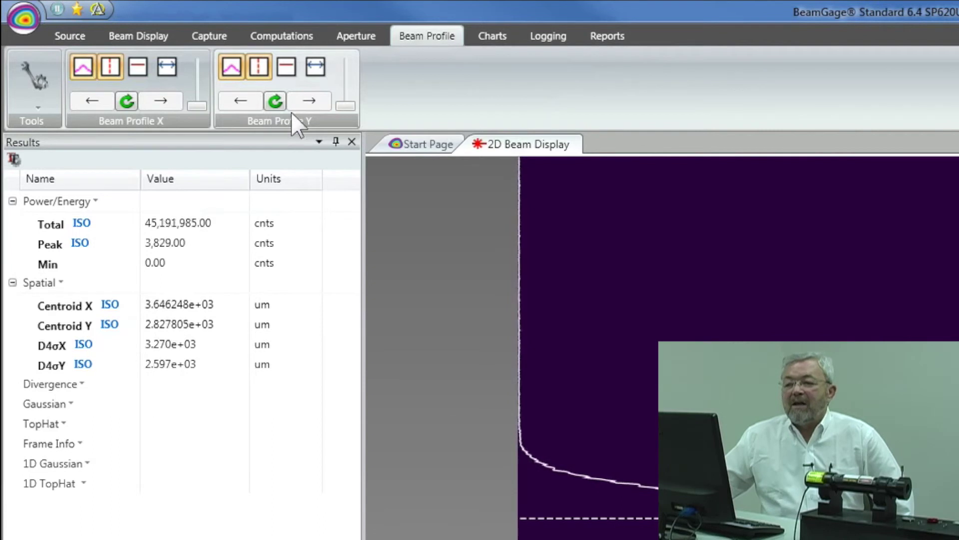
Bring up the Charts ribbon with its beam stability and chart property tools.
left_click(489, 37)
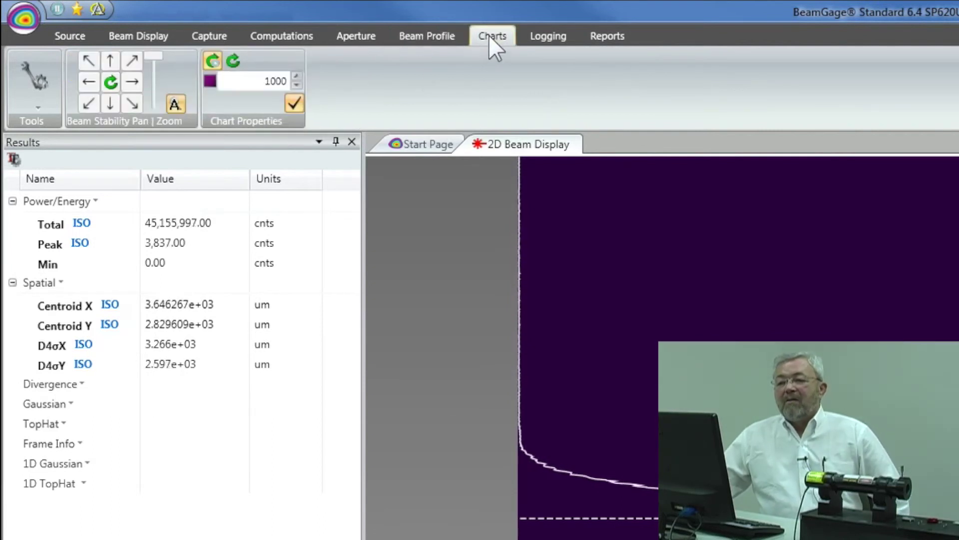
left_click(550, 38)
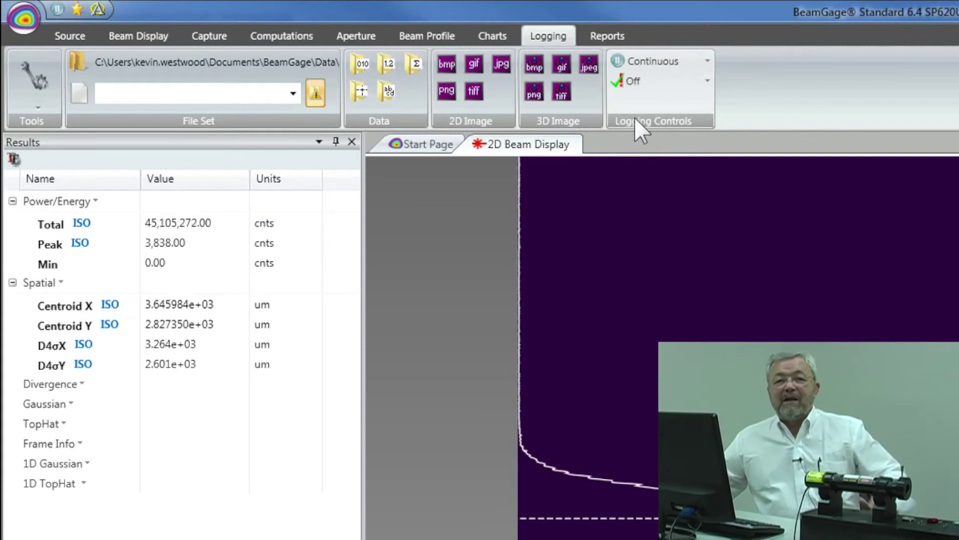
Review Logging Controls, keeping the stop condition Continuous and pass/fail logging Off.
left_click(707, 61)
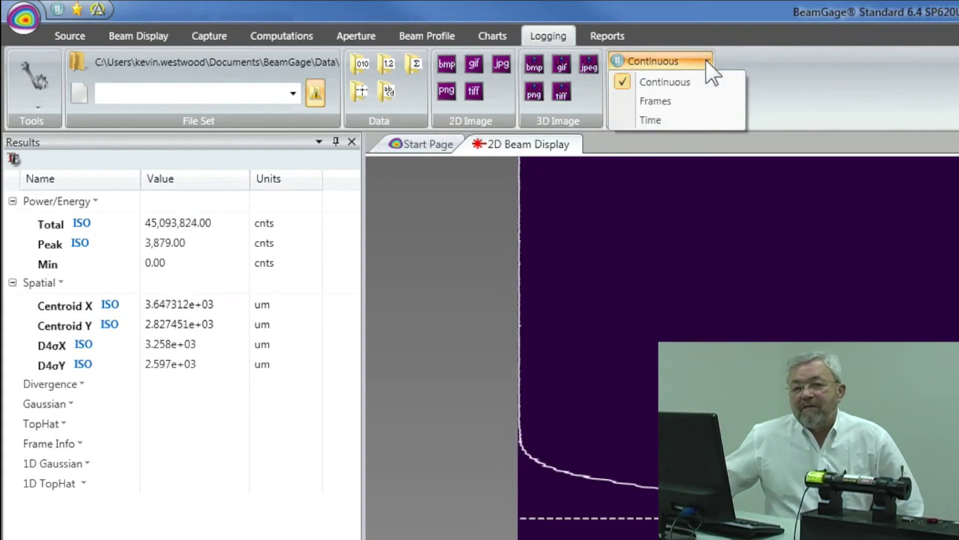
left_click(706, 60)
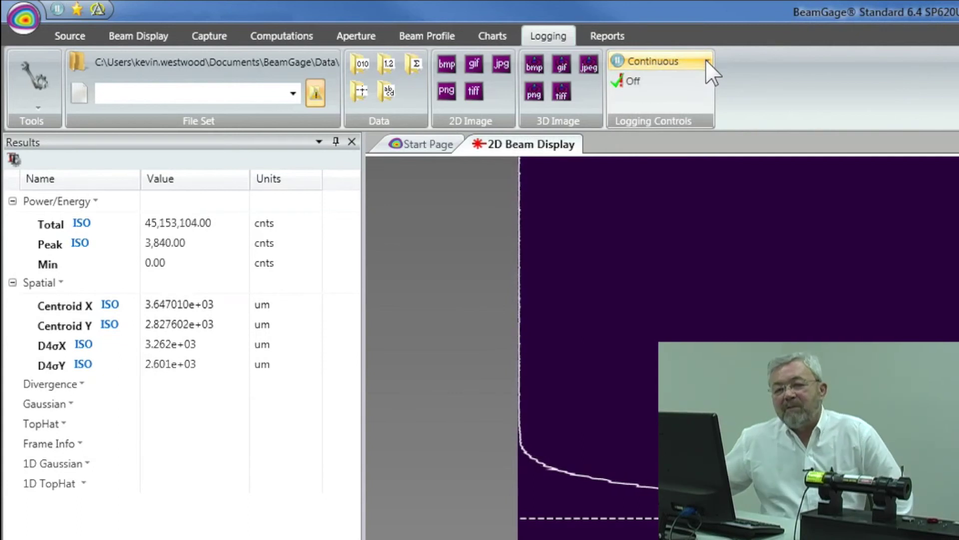
left_click(706, 81)
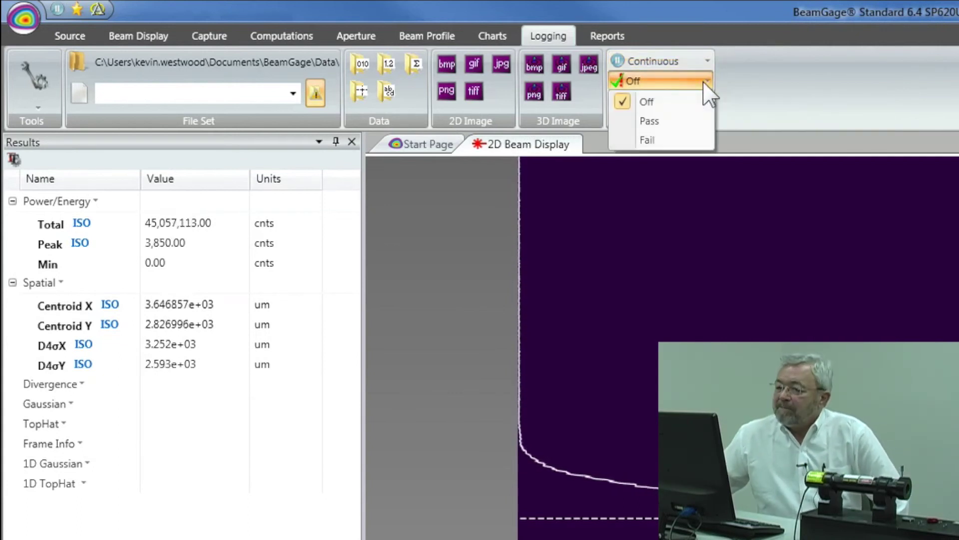
left_click(705, 84)
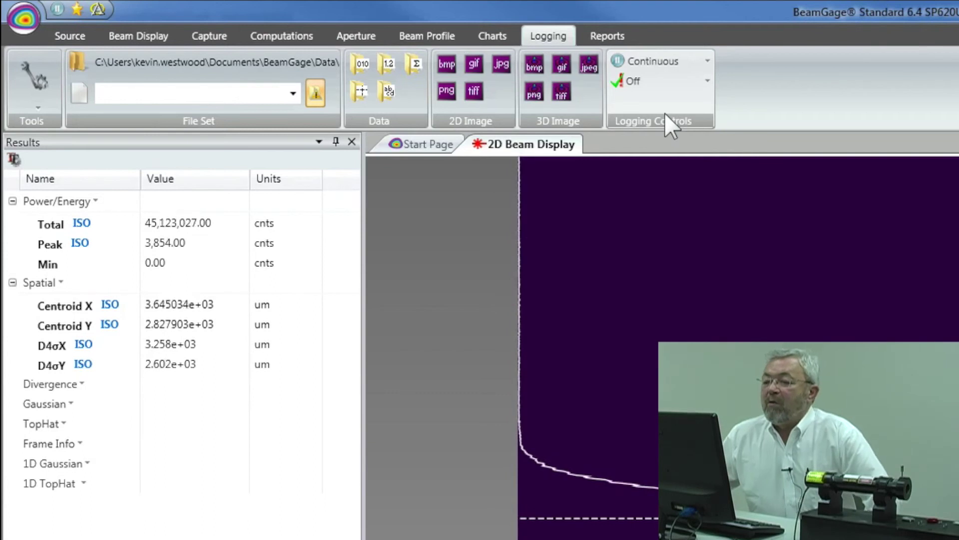
left_click(602, 35)
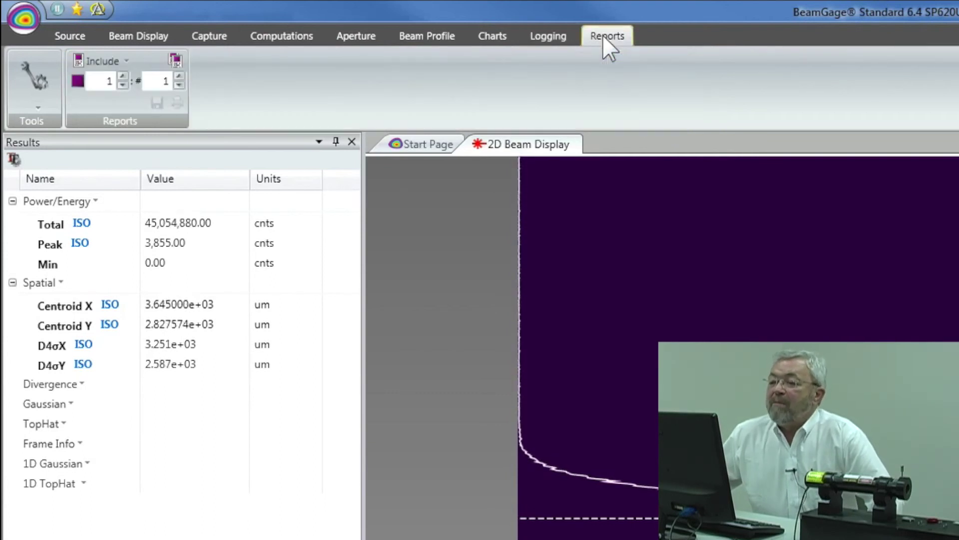
Check the Reports Tools and Include lists, leaving Results and 2D Beam Display included.
left_click(43, 112)
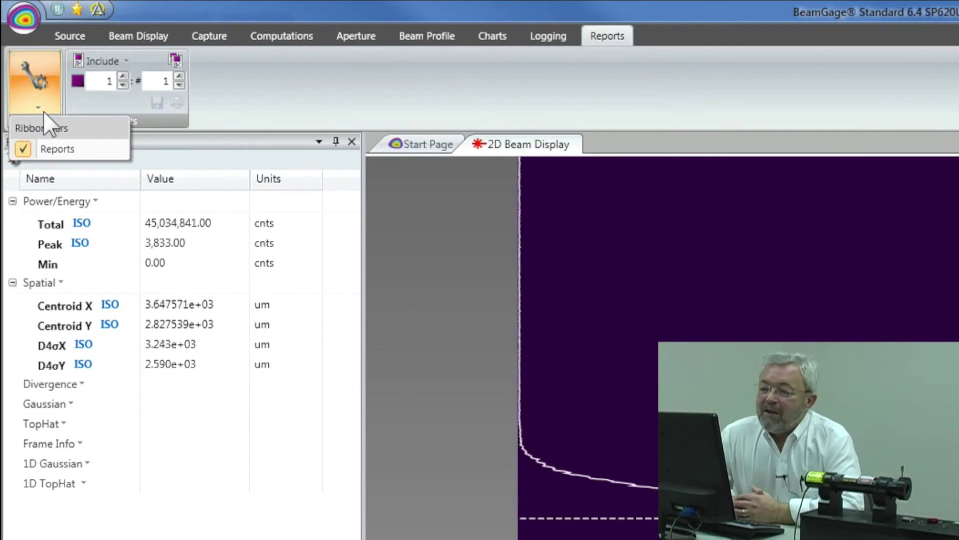
left_click(45, 111)
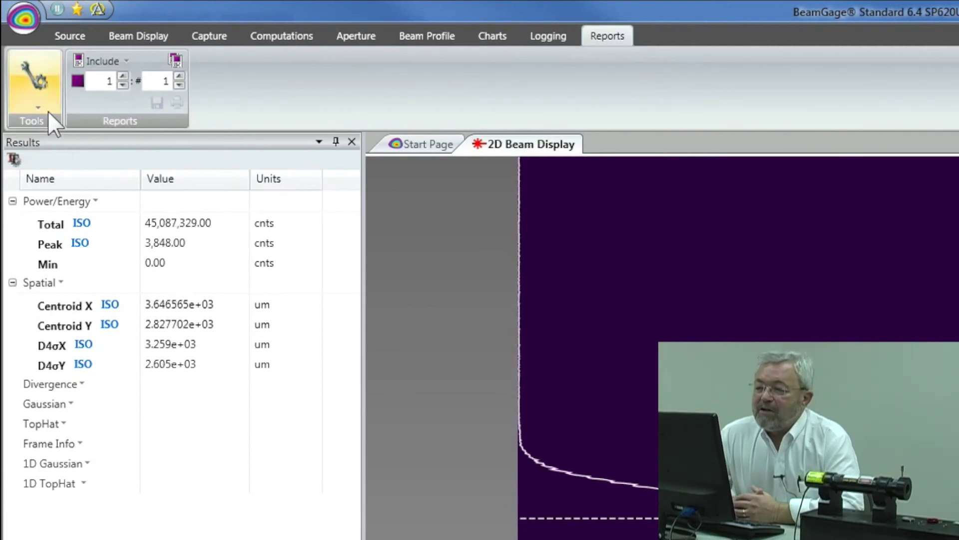
left_click(126, 61)
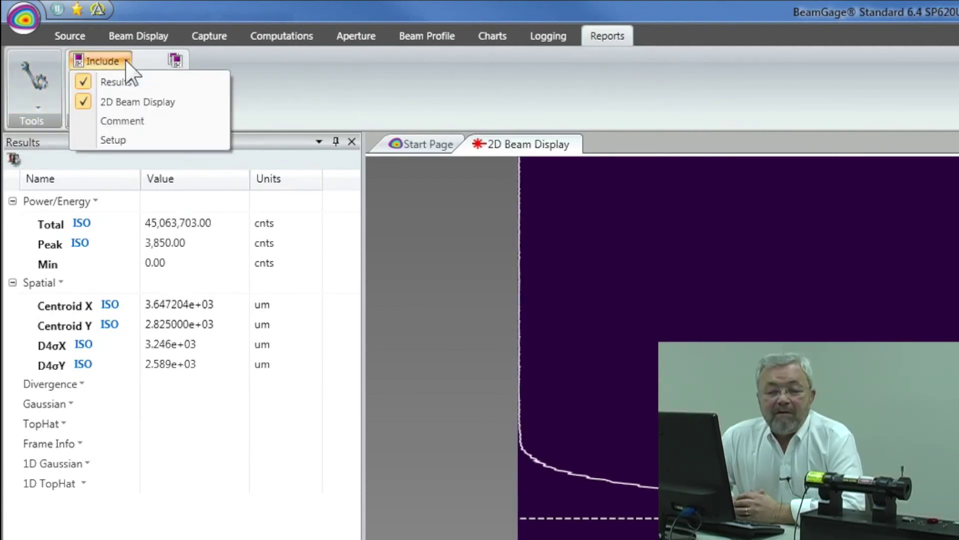
left_click(126, 61)
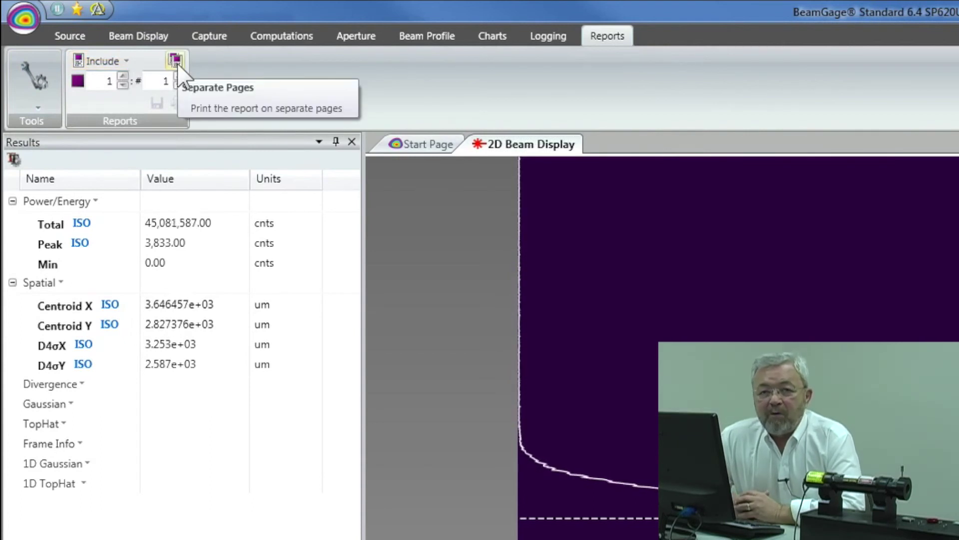